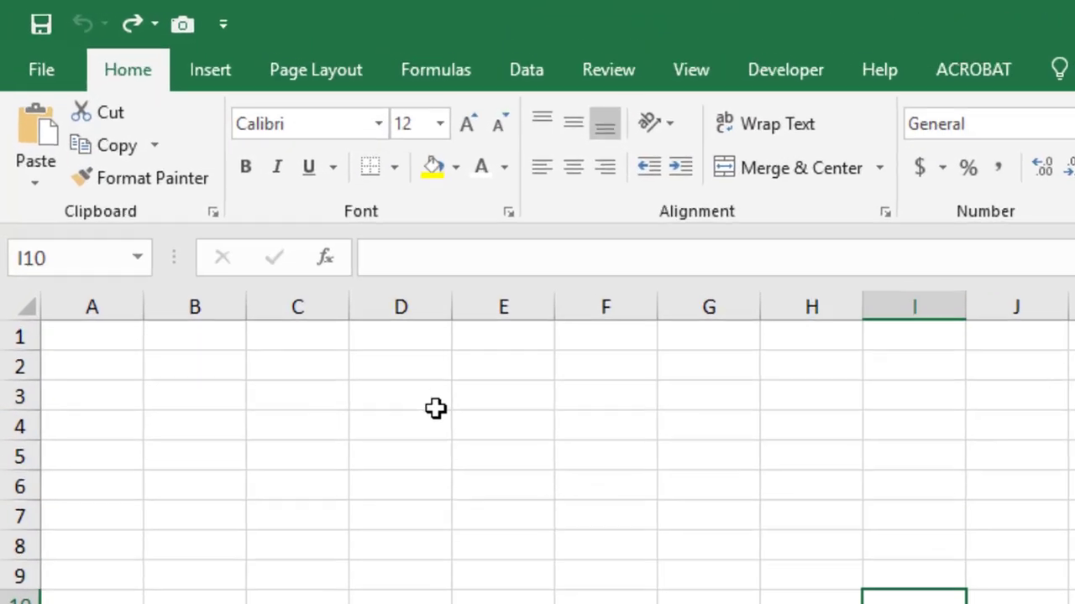
Enter the column heading "Year" in cell D3.
{"action": "left_click", "coordinate": [201, 189]}
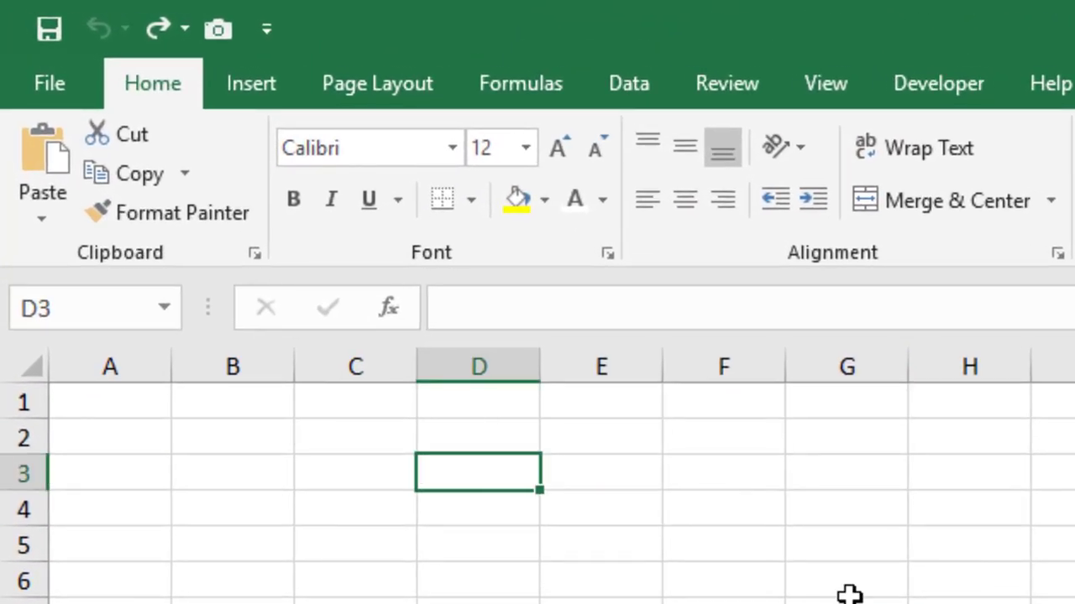
{"action": "type", "text": "Year"}
{"action": "key", "text": "Return"}
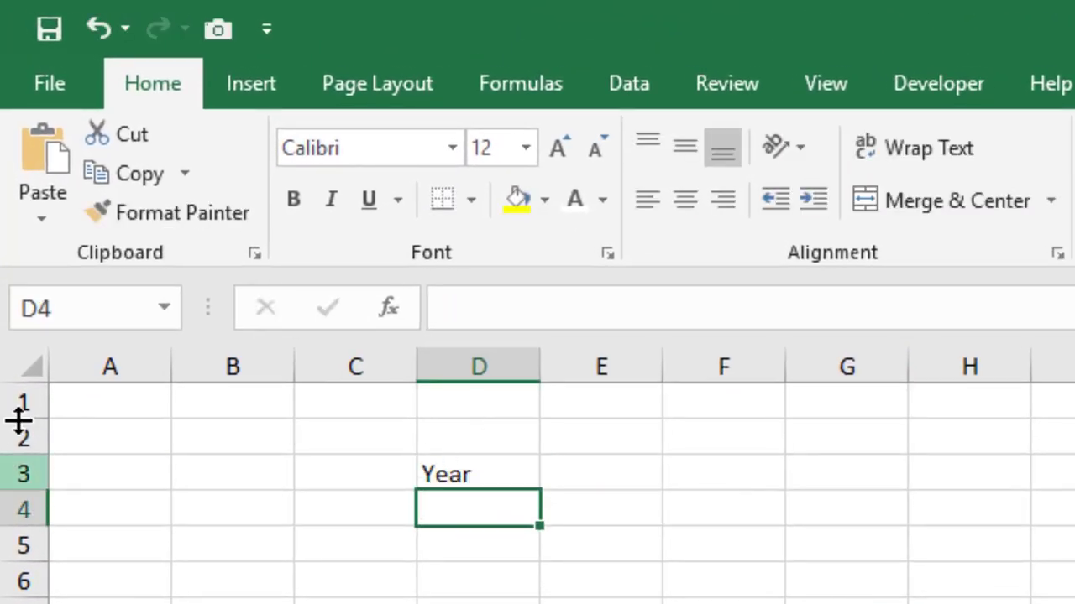
Center the contents of every cell in the sheet both horizontally and vertically.
{"action": "left_click", "coordinate": [33, 363]}
{"action": "left_click", "coordinate": [691, 212]}
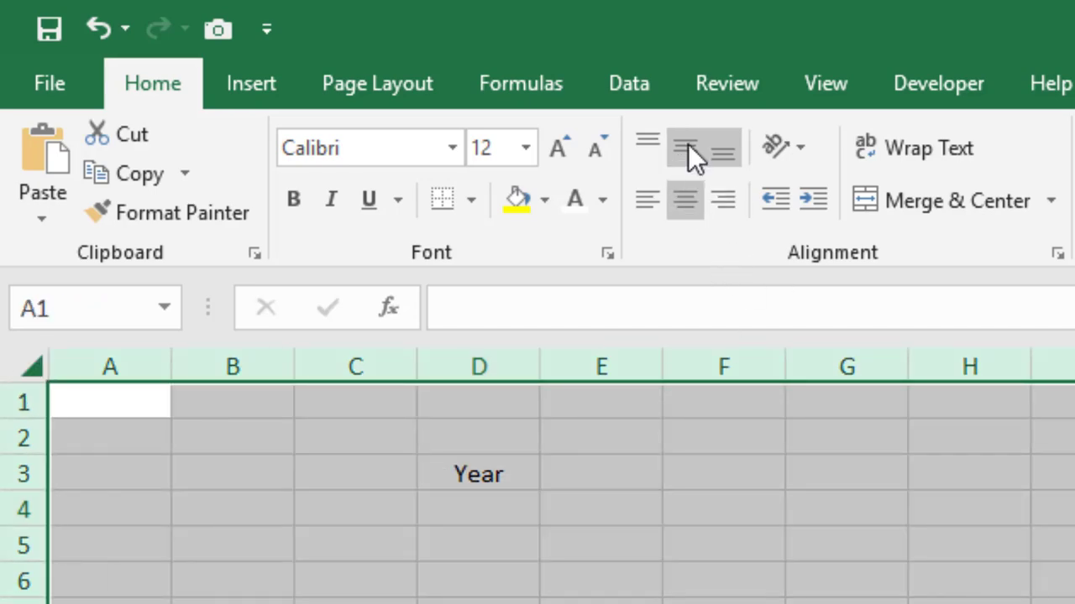
{"action": "left_click", "coordinate": [688, 144]}
Enter 0, 1 and 2 below the Year heading from D4, and extend the series down to 20 in D24.
{"action": "left_click", "coordinate": [509, 498]}
{"action": "type", "text": "0"}
{"action": "key", "text": "Return"}
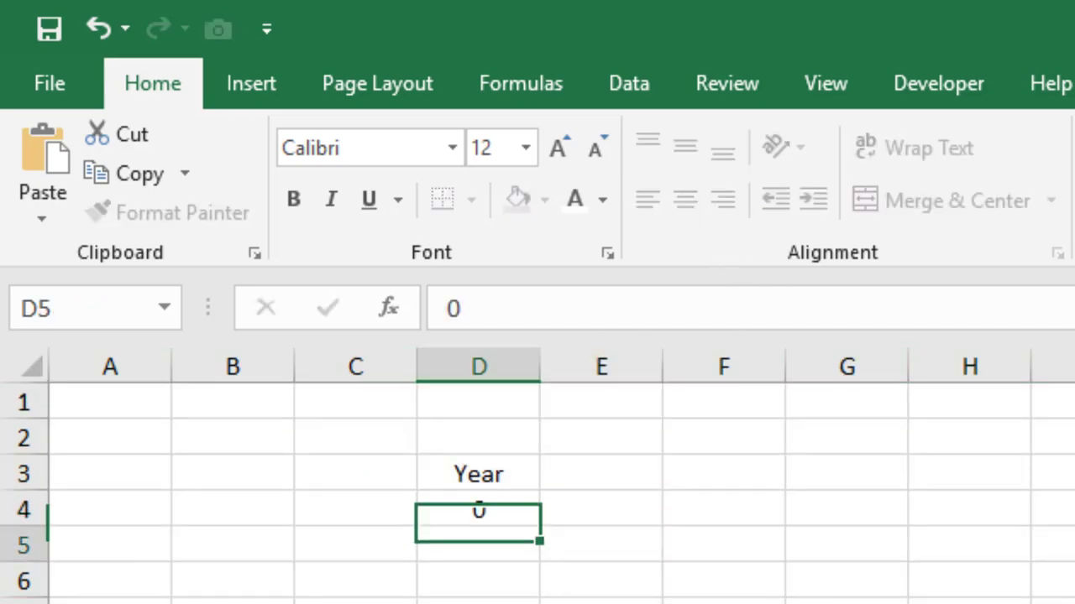
{"action": "type", "text": "1"}
{"action": "key", "text": "Return"}
{"action": "type", "text": "2"}
{"action": "key", "text": "Return"}
{"action": "left_click", "coordinate": [480, 514]}
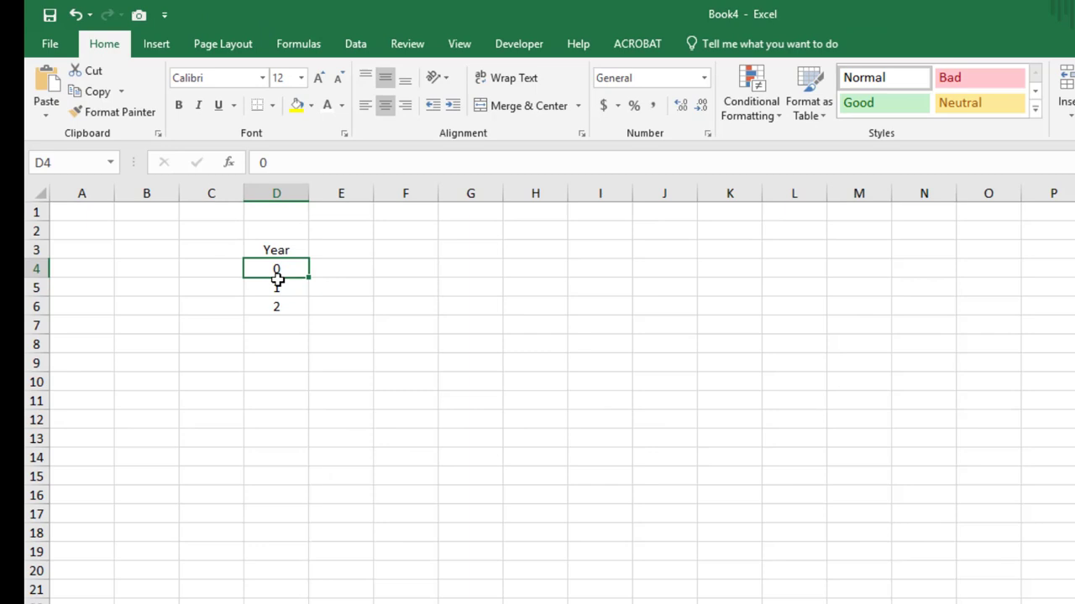
{"action": "left_click_drag", "start_coordinate": [277, 277], "coordinate": [304, 581]}
{"action": "left_click_drag", "start_coordinate": [254, 466], "coordinate": [257, 527]}
Make the Year heading in D3 bold and underlined.
{"action": "left_click", "coordinate": [239, 204]}
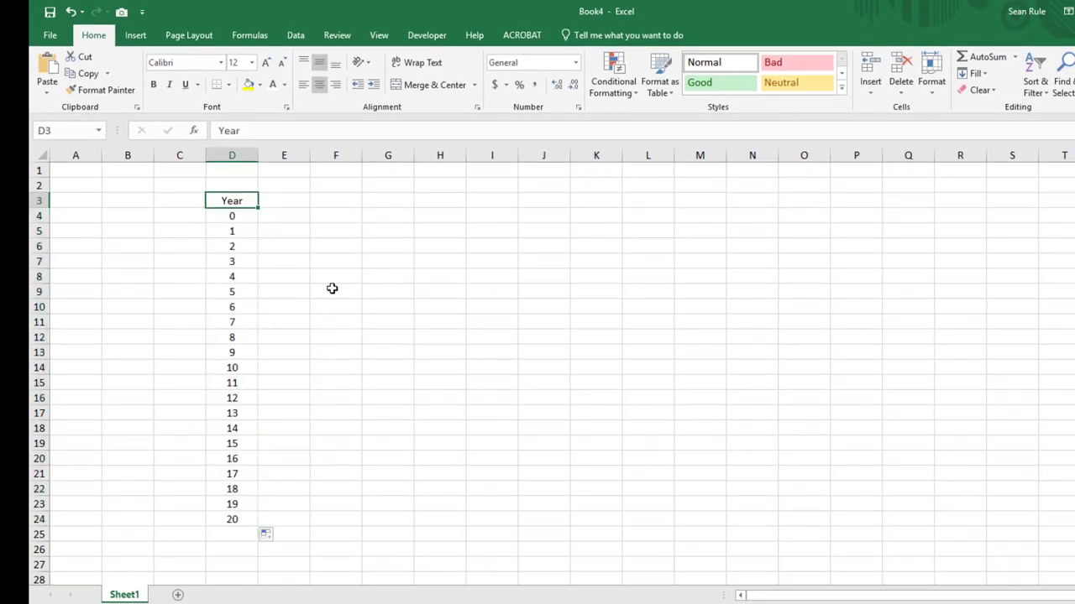
{"action": "key", "text": "ctrl+b"}
{"action": "key", "text": "ctrl+u"}
{"action": "left_click", "coordinate": [321, 304]}
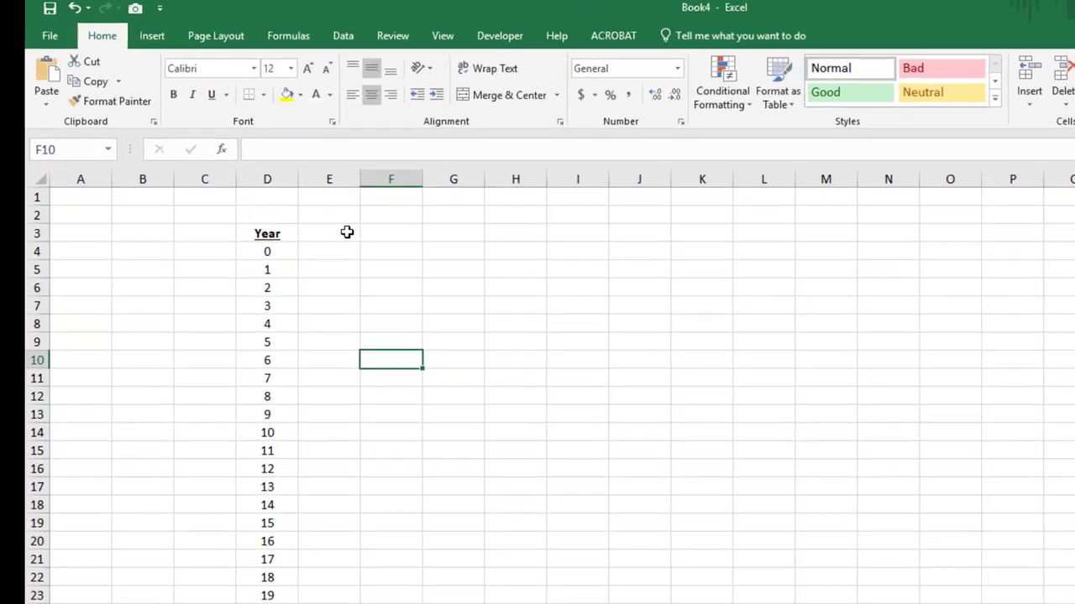
Enter the heading "Amount in Annuity" in E3 and fit the width of column E to it.
{"action": "left_click", "coordinate": [347, 232]}
{"action": "type", "text": "A"}
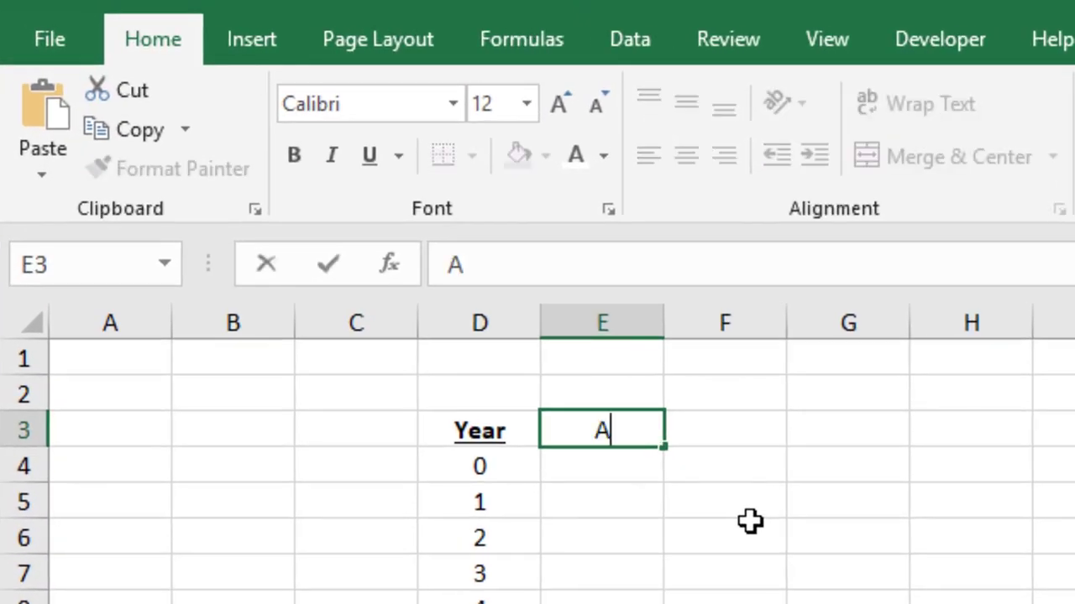
{"action": "type", "text": "mount in"}
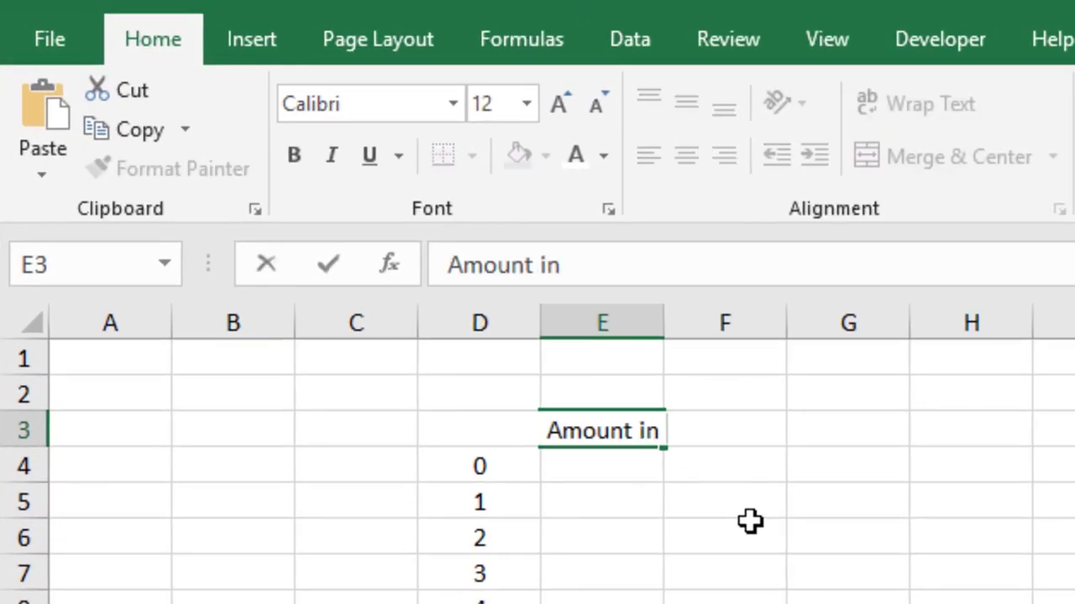
{"action": "type", "text": " Annuity"}
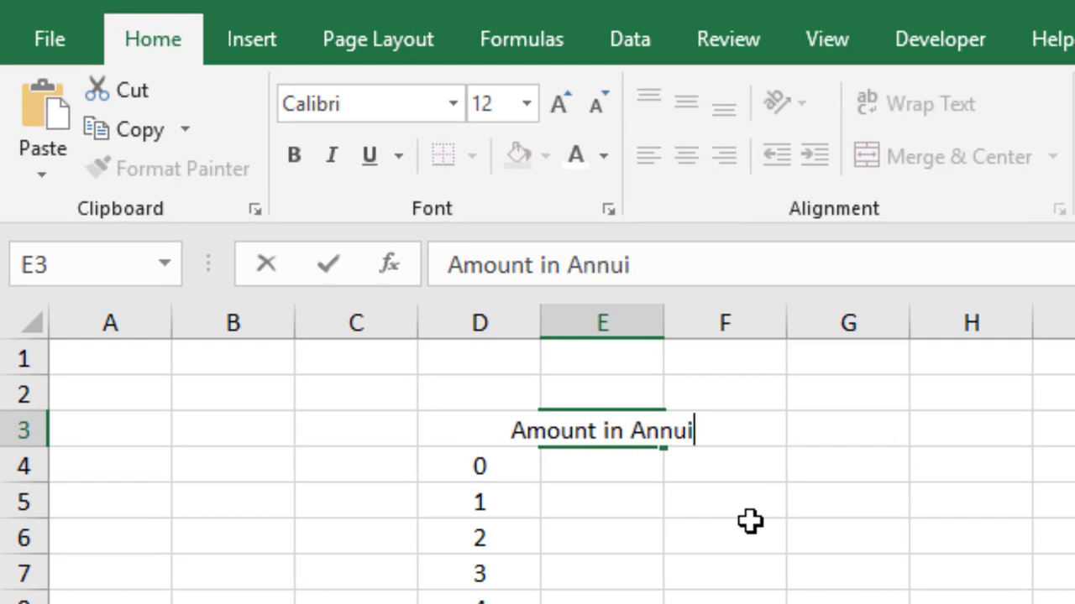
{"action": "key", "text": "Return"}
{"action": "double_click", "coordinate": [664, 329]}
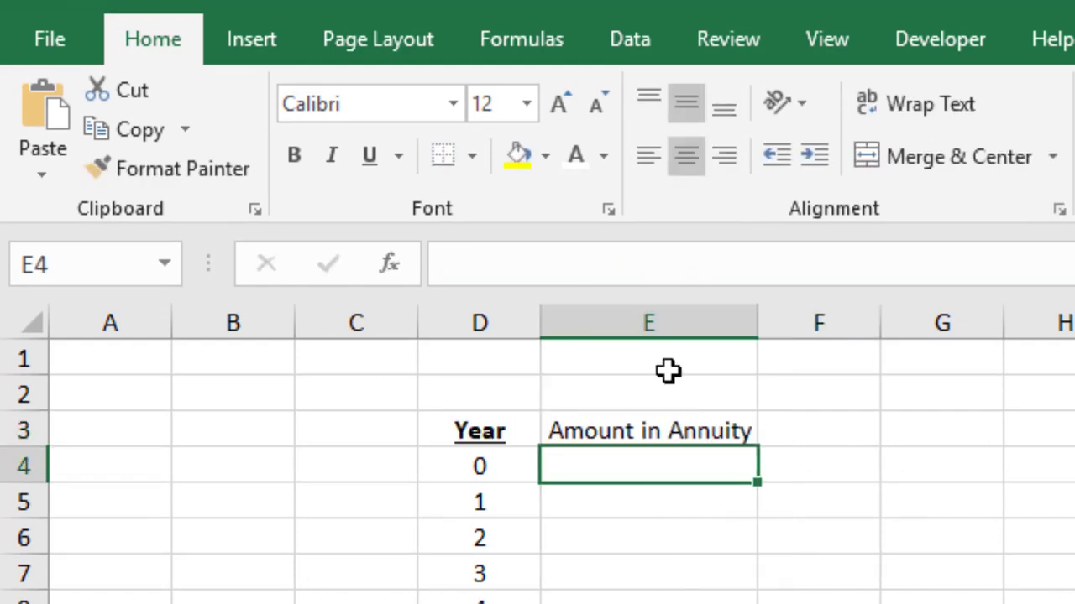
Make the "Amount in Annuity" heading bold and underlined, and refit column E to the bolder text.
{"action": "left_click", "coordinate": [652, 418]}
{"action": "key", "text": "ctrl+b"}
{"action": "key", "text": "ctrl+u"}
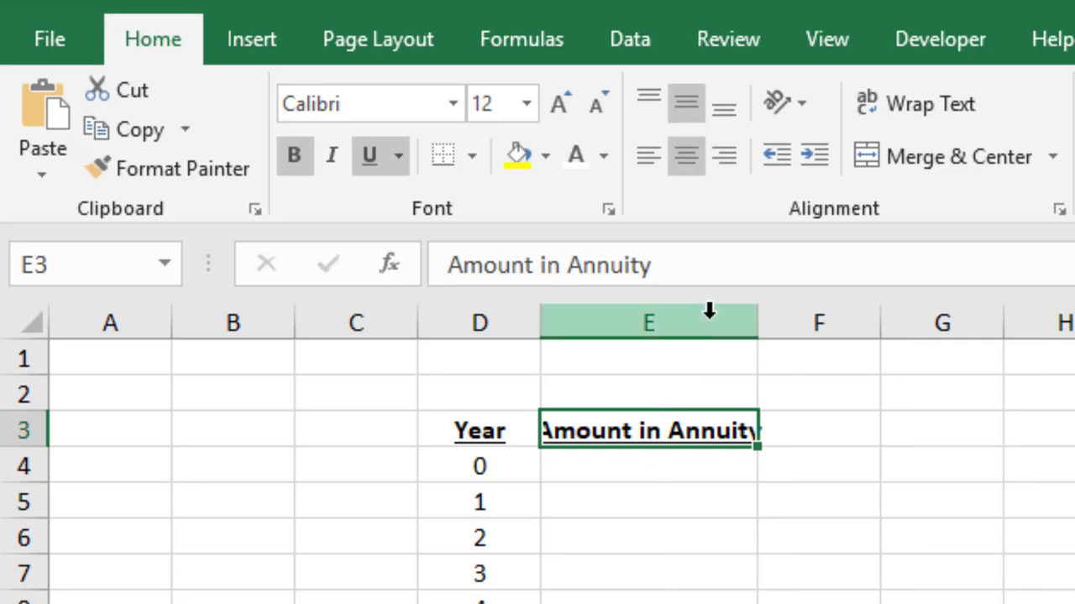
{"action": "double_click", "coordinate": [752, 326]}
{"action": "left_click", "coordinate": [914, 598]}
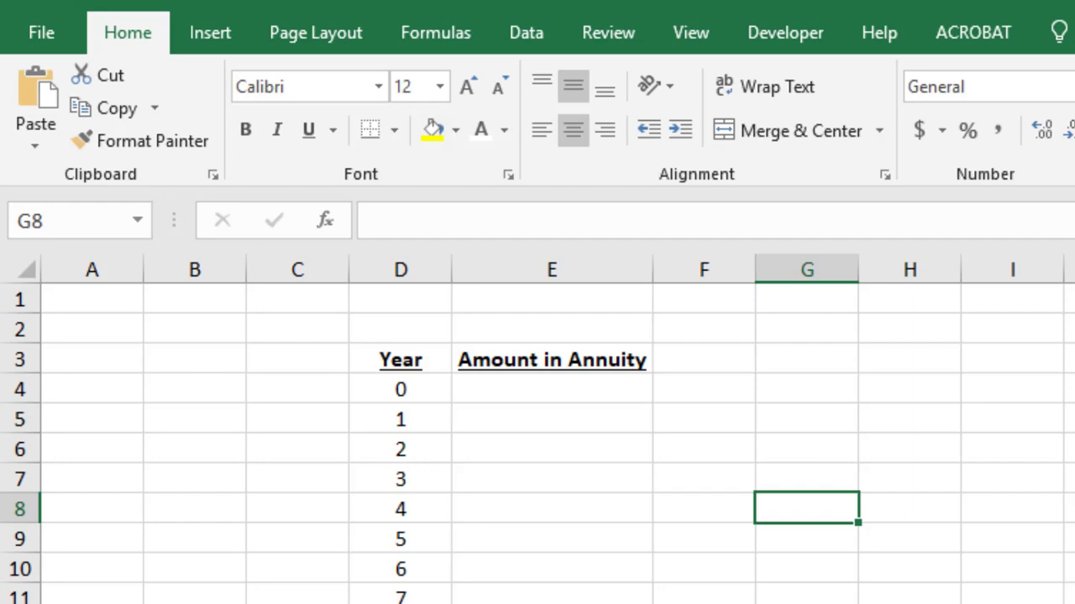
{"action": "left_click", "coordinate": [559, 391]}
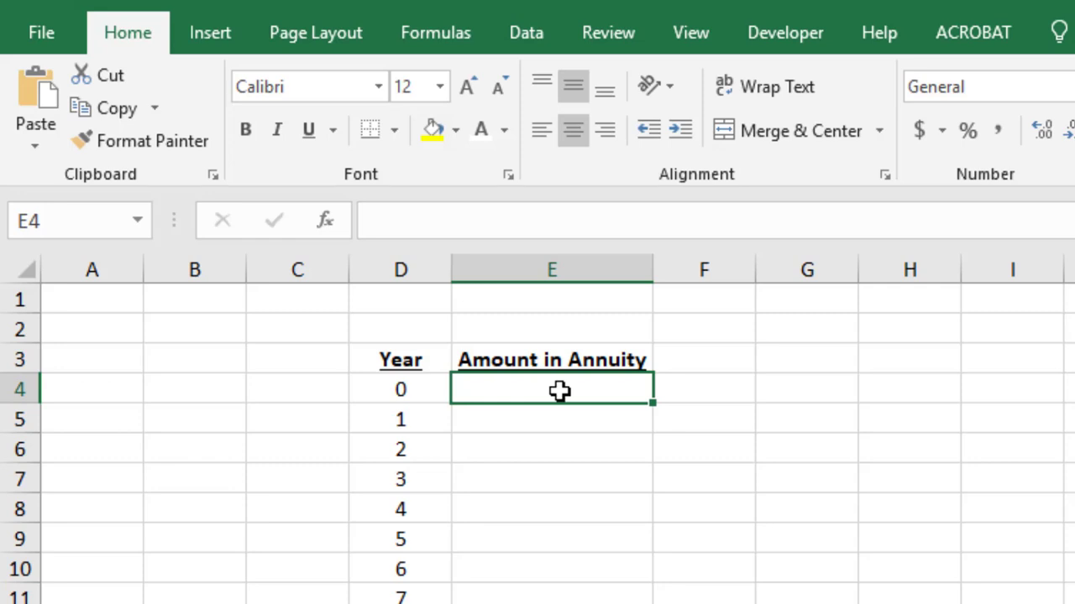
{"action": "left_click_drag", "start_coordinate": [545, 384], "coordinate": [541, 418]}
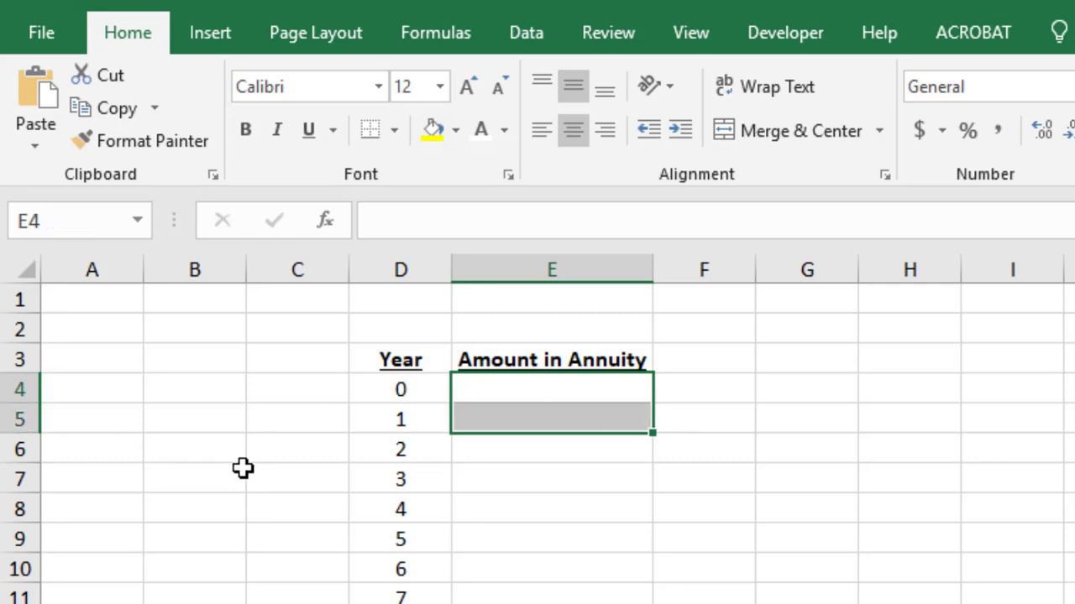
{"action": "left_click", "coordinate": [548, 424]}
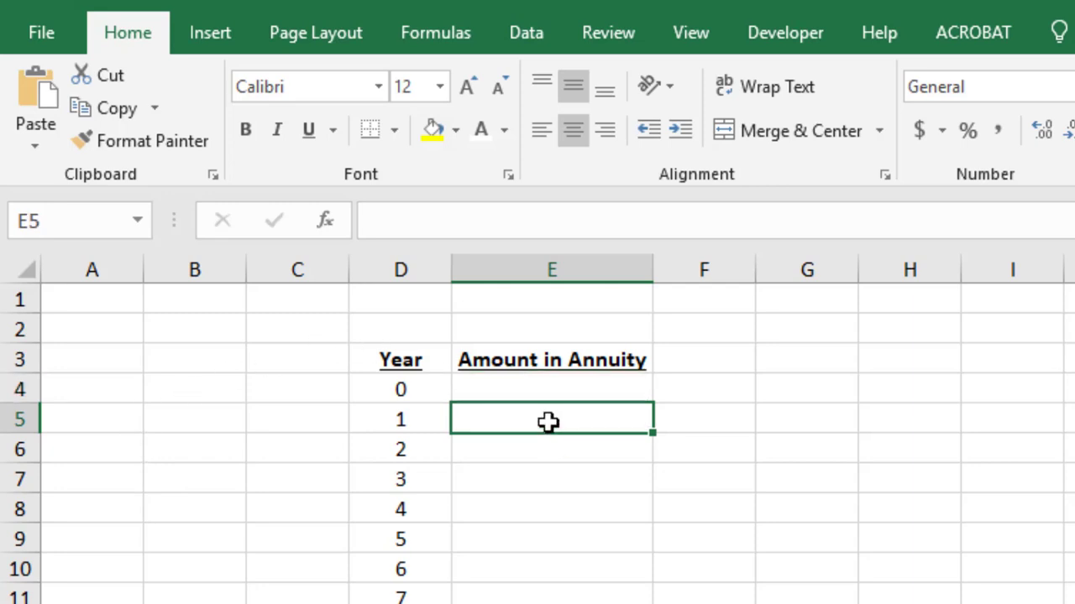
{"action": "left_click", "coordinate": [521, 450]}
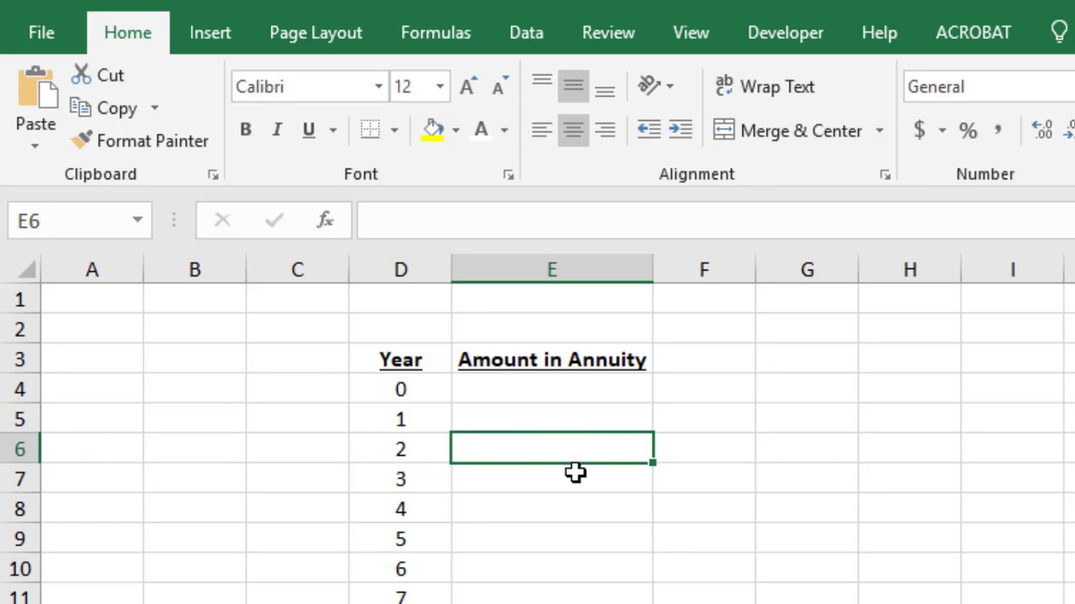
Enter 1500 as the year 0 amount in E4 and apply the Accounting number format.
{"action": "left_click", "coordinate": [568, 396]}
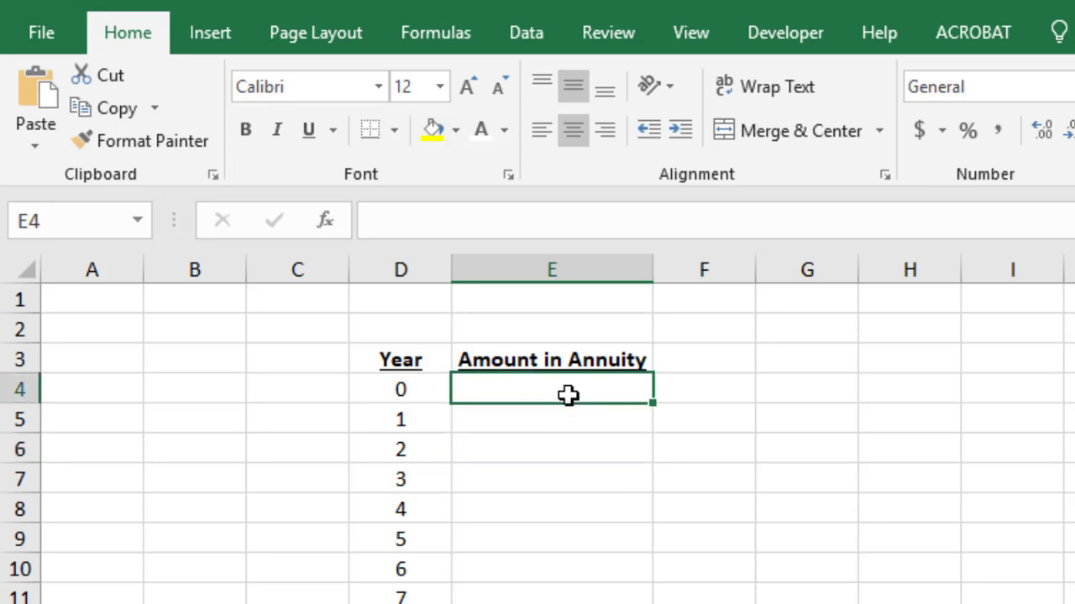
{"action": "type", "text": "1500"}
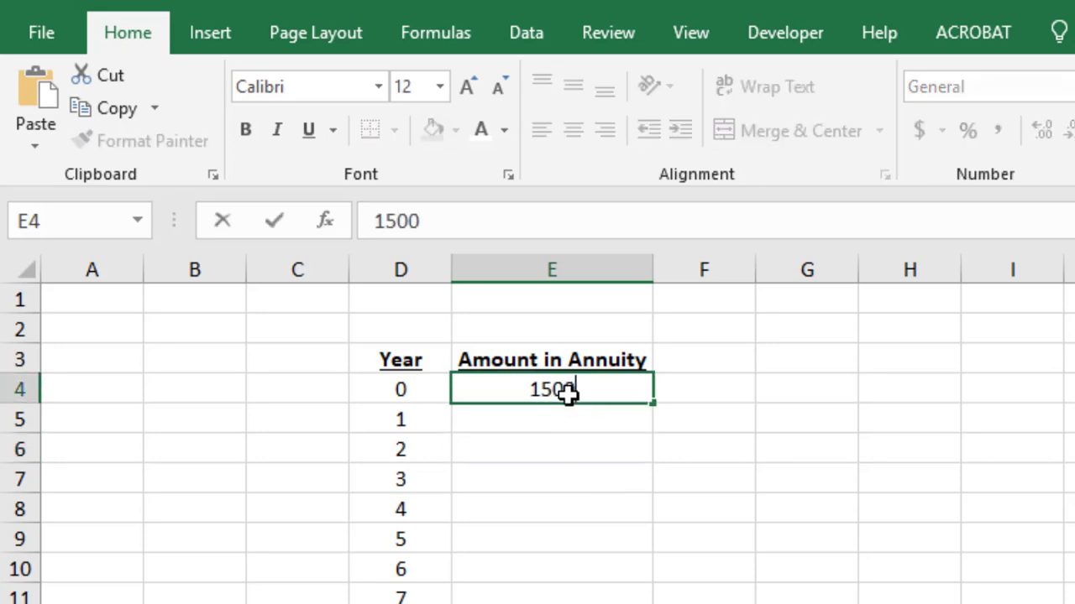
{"action": "key", "text": "Return"}
{"action": "left_click", "coordinate": [567, 393]}
{"action": "left_click", "coordinate": [918, 132]}
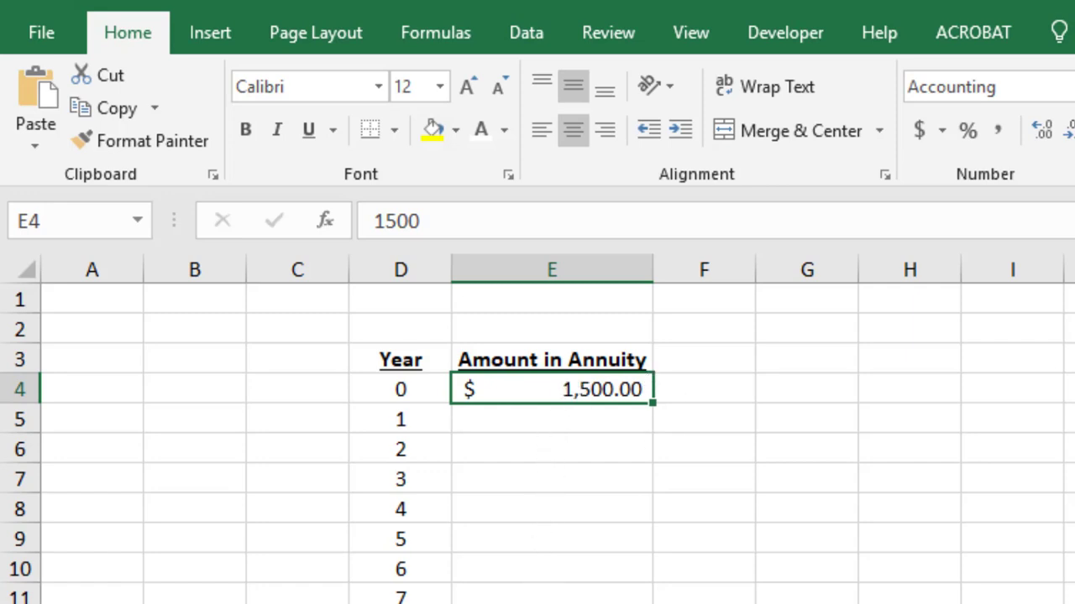
Enter the formula =E4*(1.01) in E5 for the year 1 amount.
{"action": "left_click", "coordinate": [577, 426]}
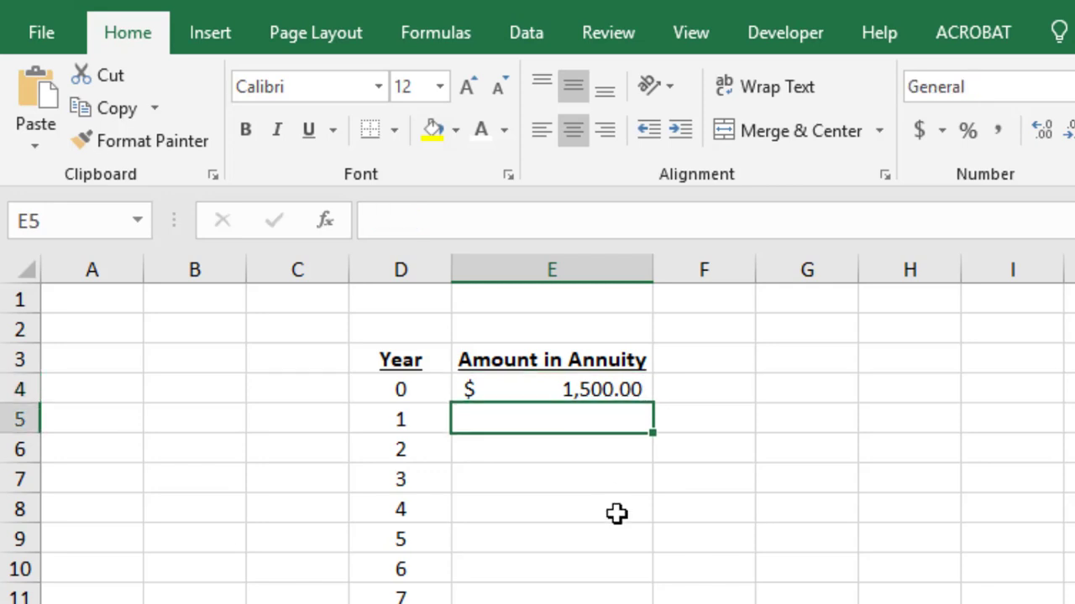
{"action": "type", "text": "="}
{"action": "left_click", "coordinate": [592, 379]}
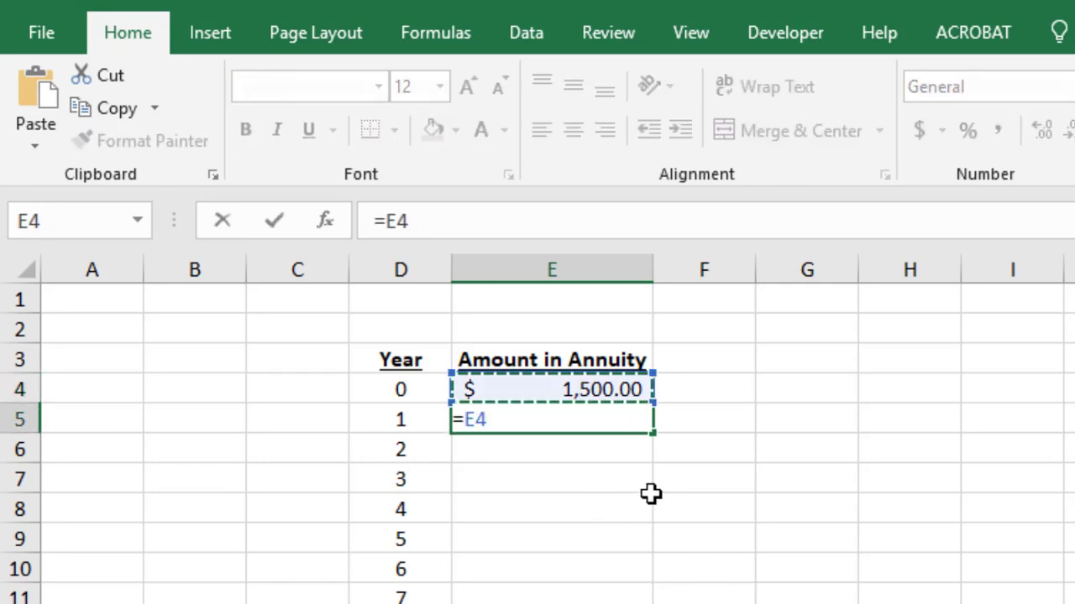
{"action": "type", "text": "*(1."}
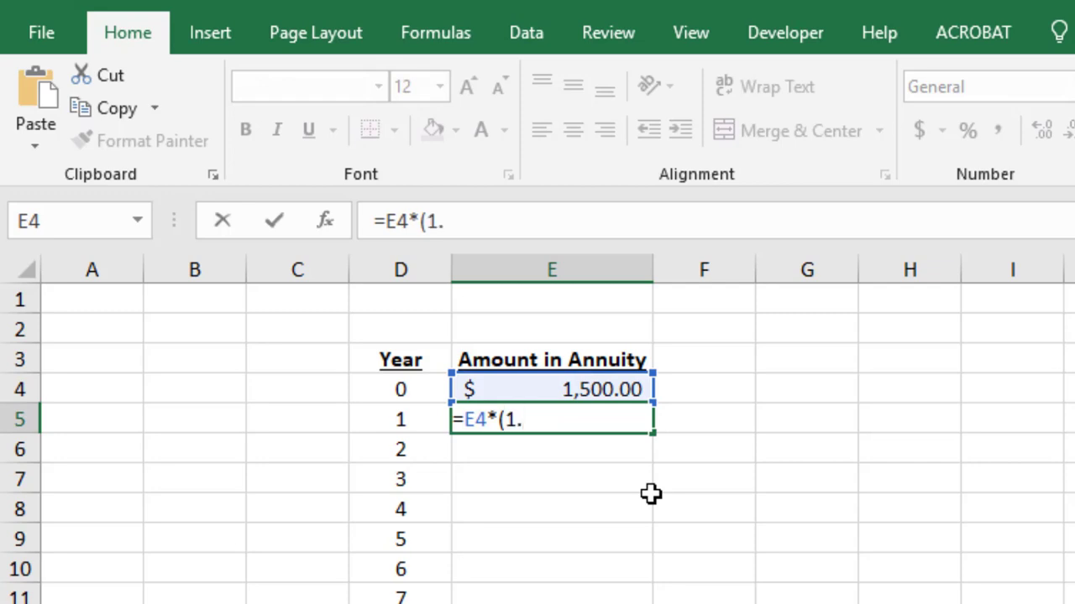
{"action": "type", "text": "01)"}
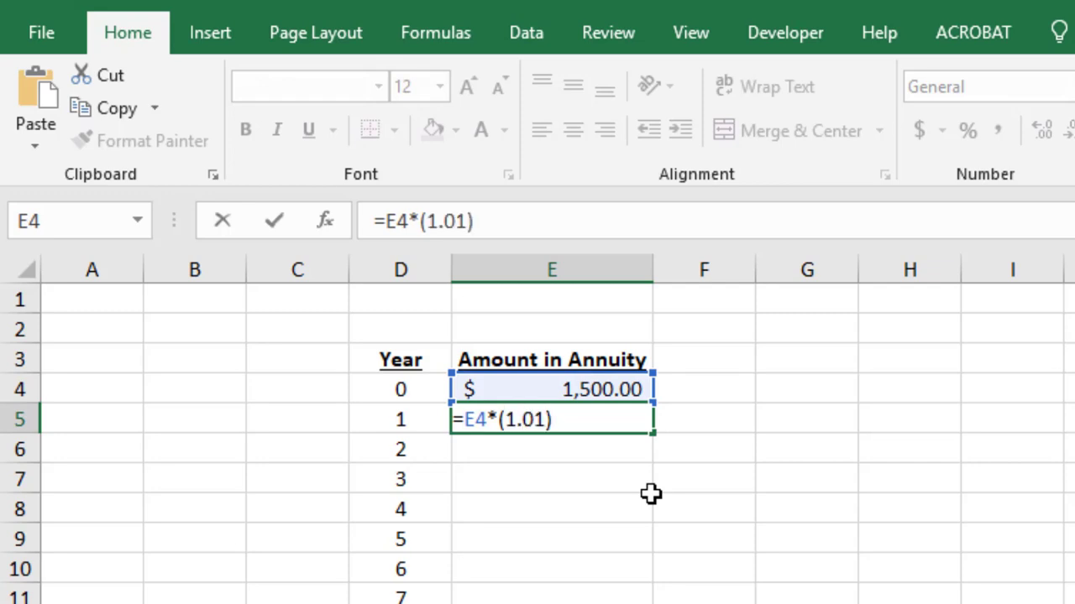
{"action": "key", "text": "Return"}
Try filling the E5 formula down alongside the Year column, and undo both the fill and the formula entry.
{"action": "left_click", "coordinate": [621, 417]}
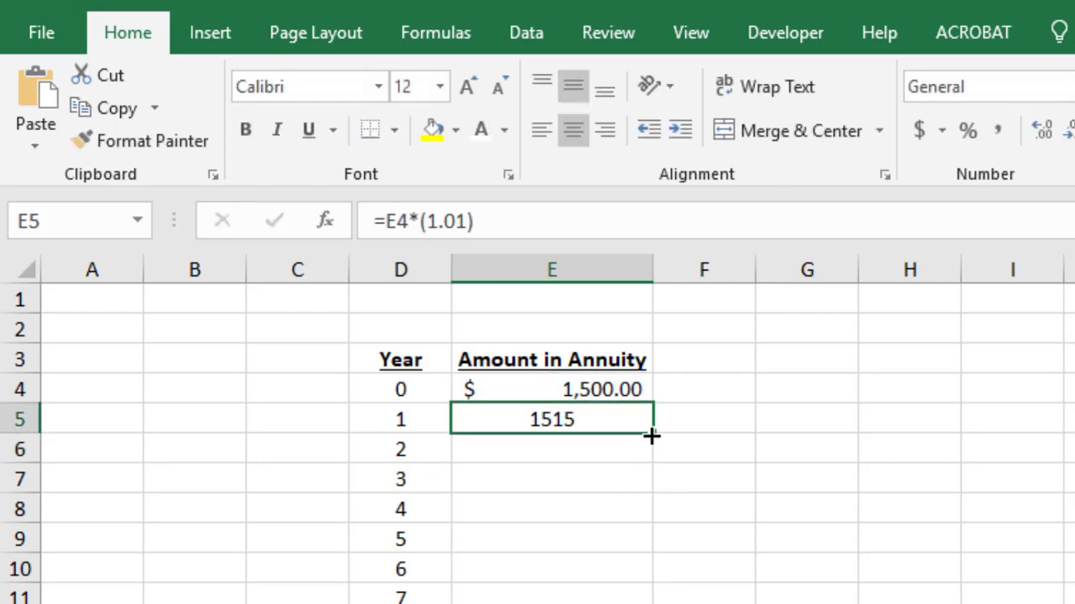
{"action": "double_click", "coordinate": [651, 434]}
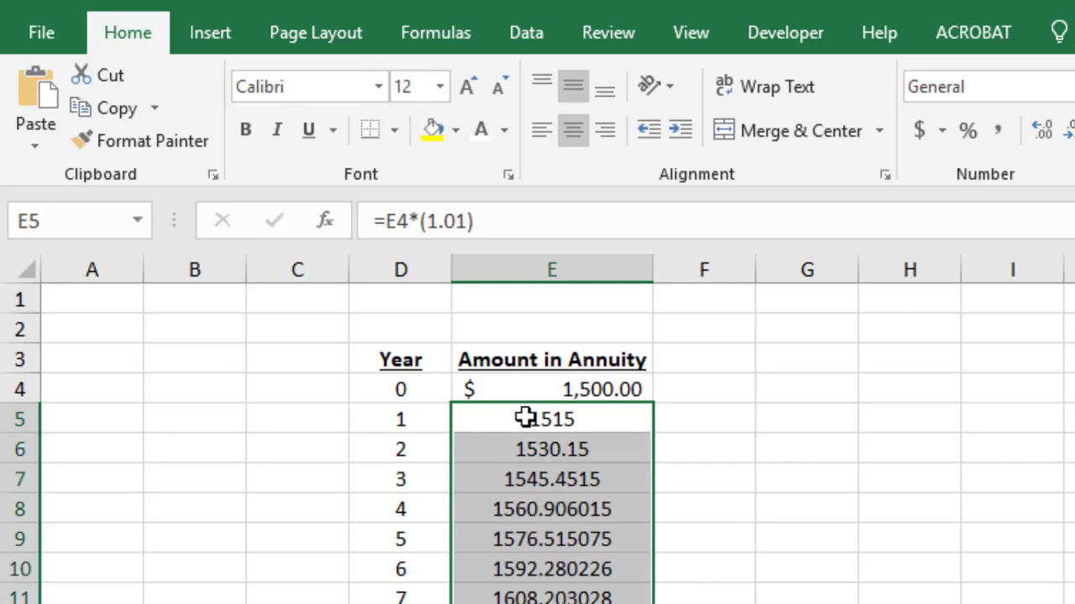
{"action": "key", "text": "ctrl+z"}
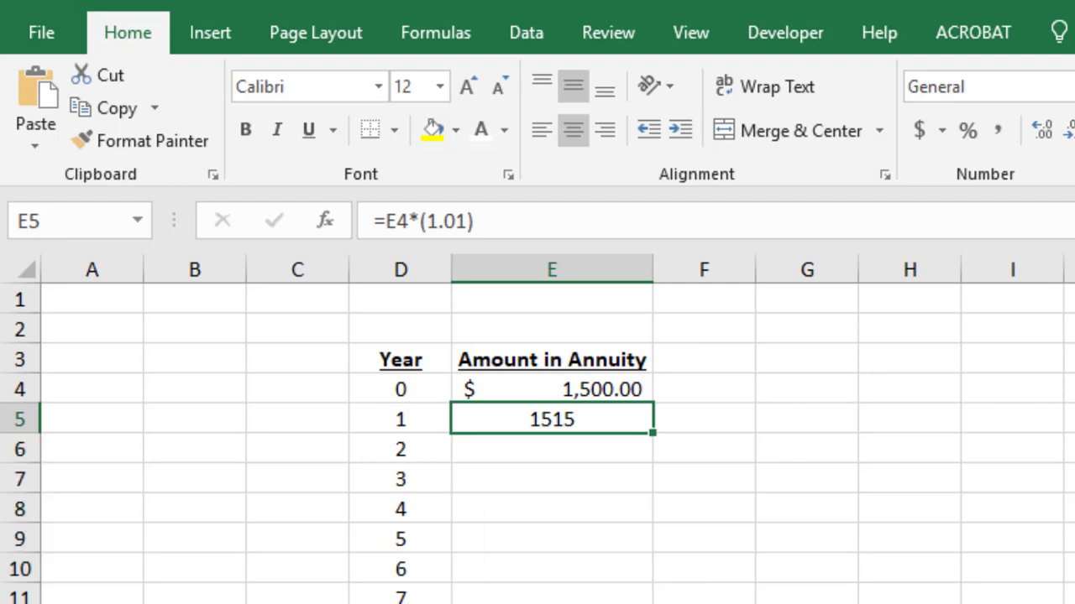
{"action": "key", "text": "ctrl+z"}
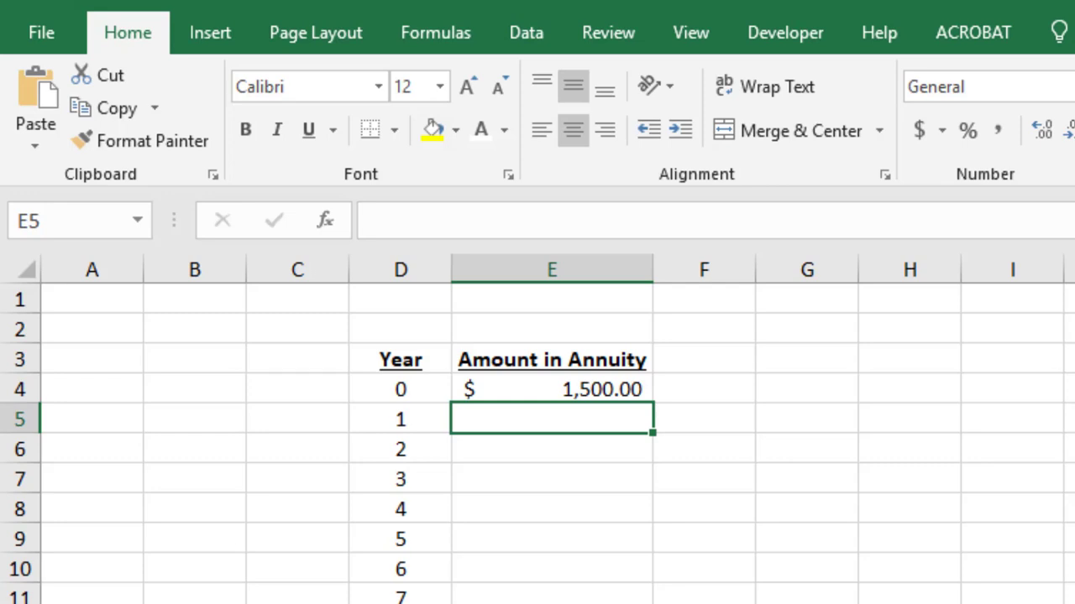
Clear the year 0 amount from cell E4.
{"action": "left_click", "coordinate": [552, 389]}
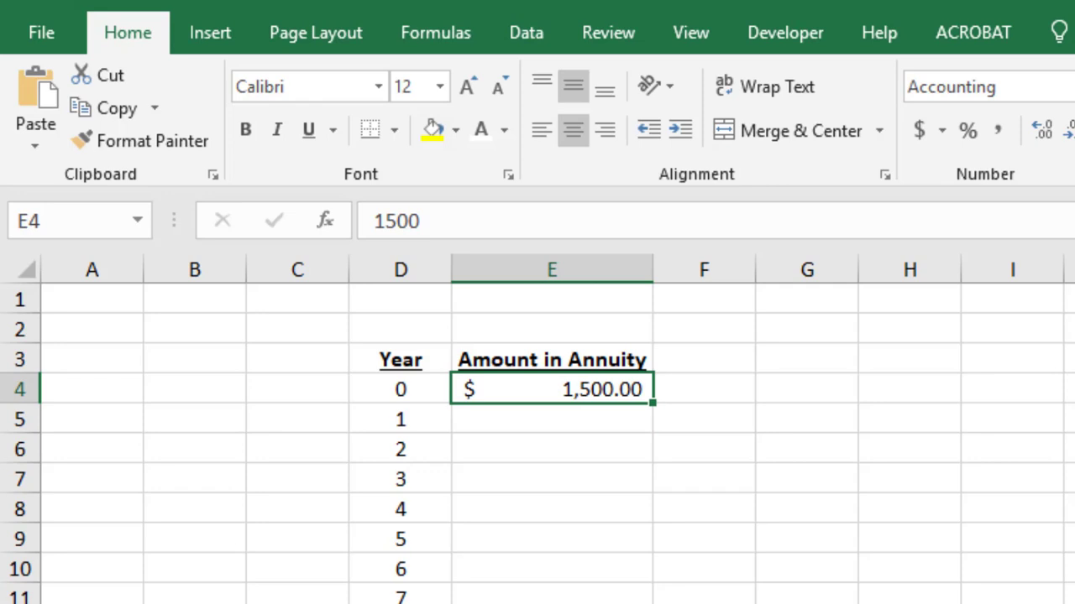
{"action": "key", "text": "Delete"}
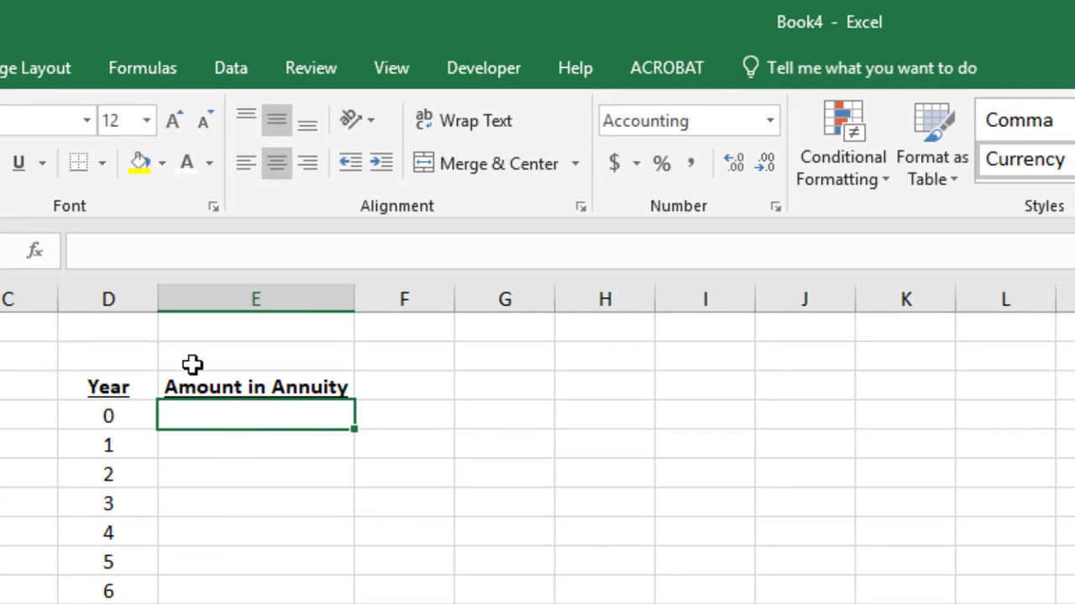
Enter the label "Deposit" in H3 and make it bold and underlined.
{"action": "left_click", "coordinate": [593, 379]}
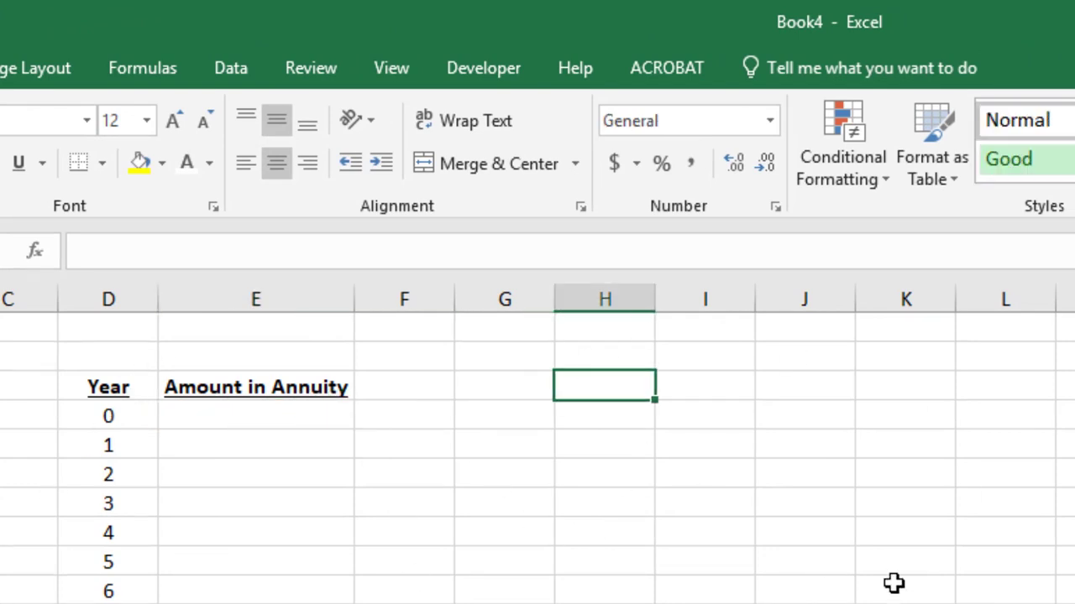
{"action": "type", "text": "Depos"}
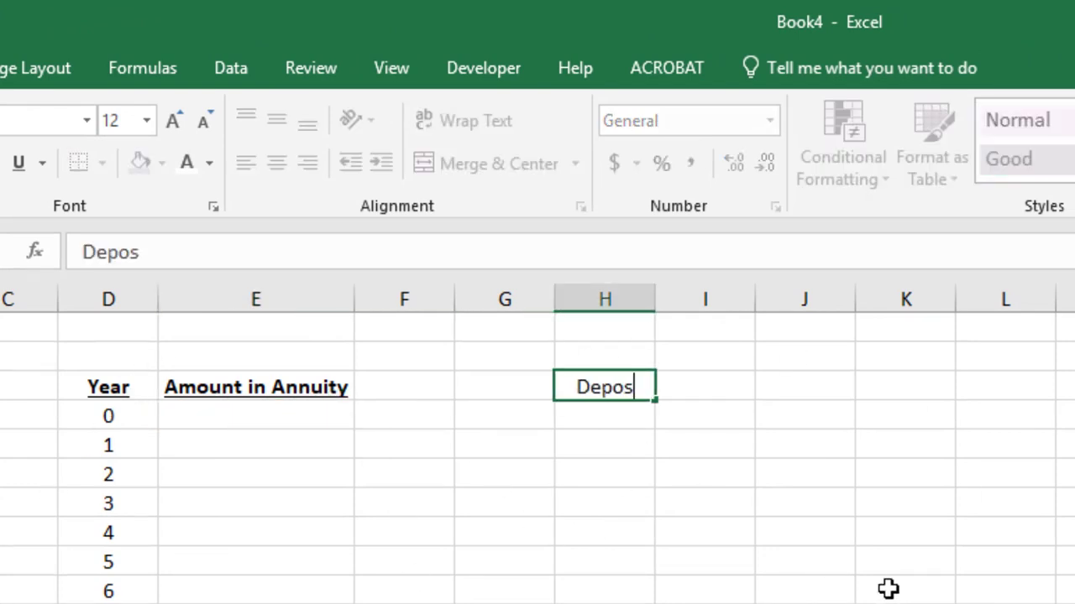
{"action": "type", "text": "it"}
{"action": "key", "text": "Return"}
{"action": "left_click", "coordinate": [617, 389]}
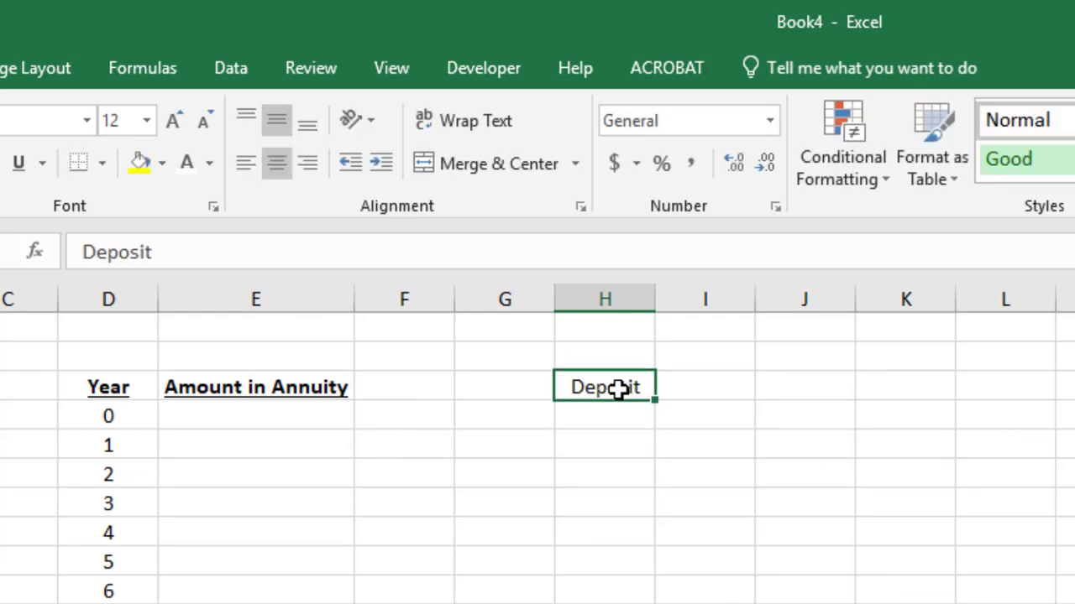
{"action": "key", "text": "ctrl+b"}
{"action": "key", "text": "ctrl+u"}
Enter the deposit amount 1500 in I3, next to the Deposit label, and format it with the Accounting number format.
{"action": "left_click", "coordinate": [739, 388]}
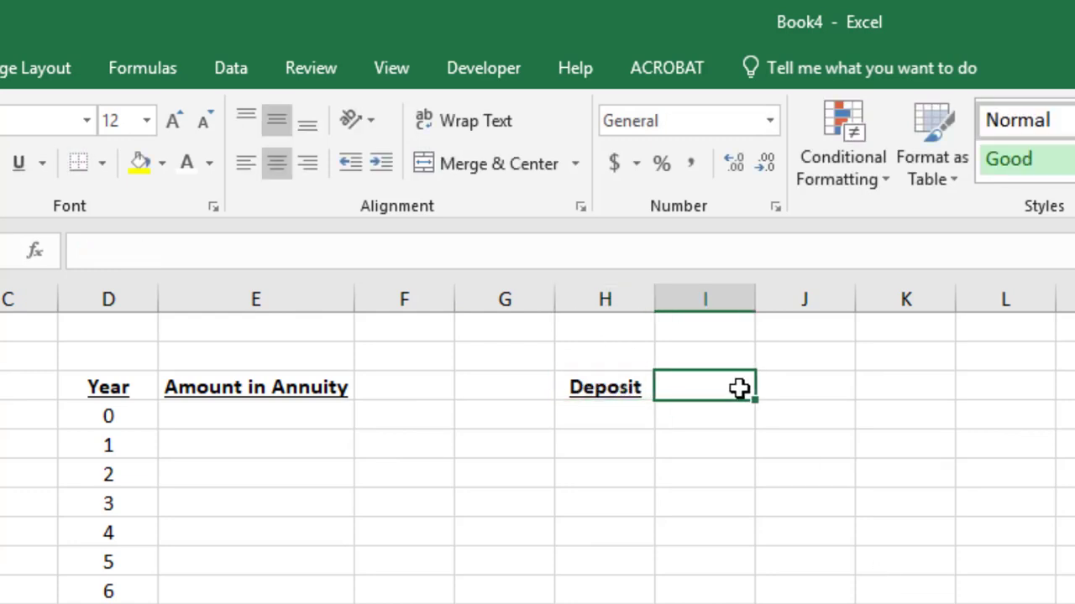
{"action": "type", "text": "1500"}
{"action": "key", "text": "Return"}
{"action": "left_click", "coordinate": [739, 388]}
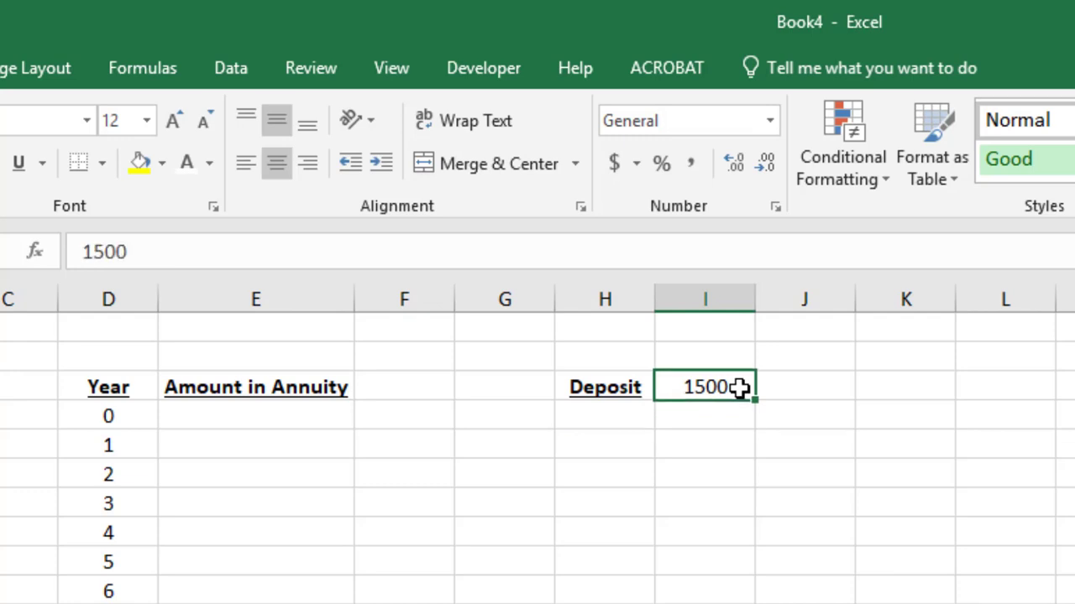
{"action": "left_click", "coordinate": [602, 168]}
{"action": "left_click", "coordinate": [823, 398]}
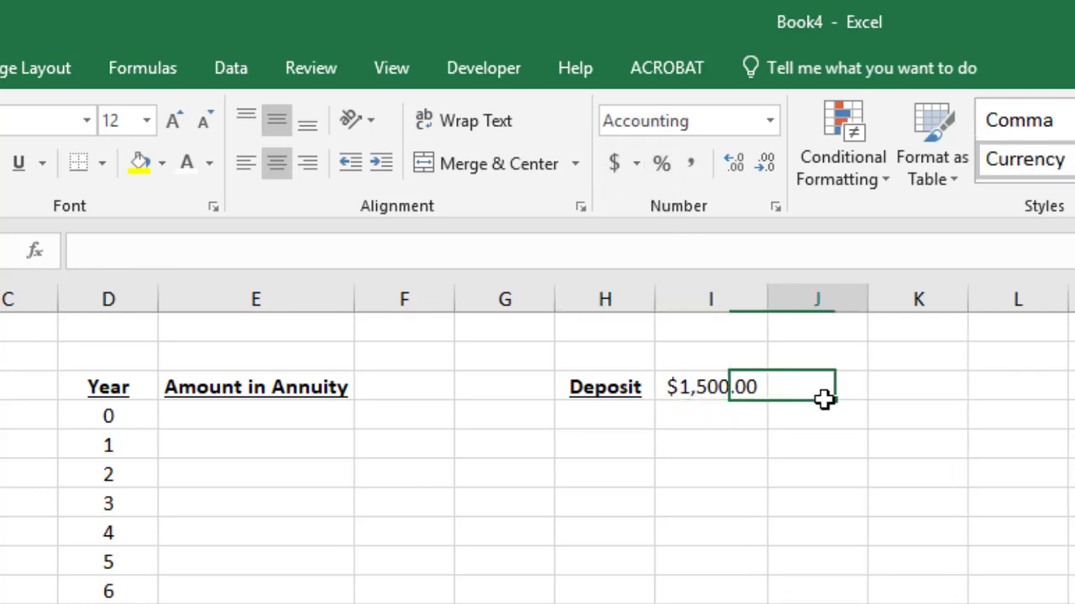
{"action": "left_click", "coordinate": [718, 388]}
Link the year 0 amount in E4 to the deposit cell with the formula =I3.
{"action": "left_click", "coordinate": [198, 420]}
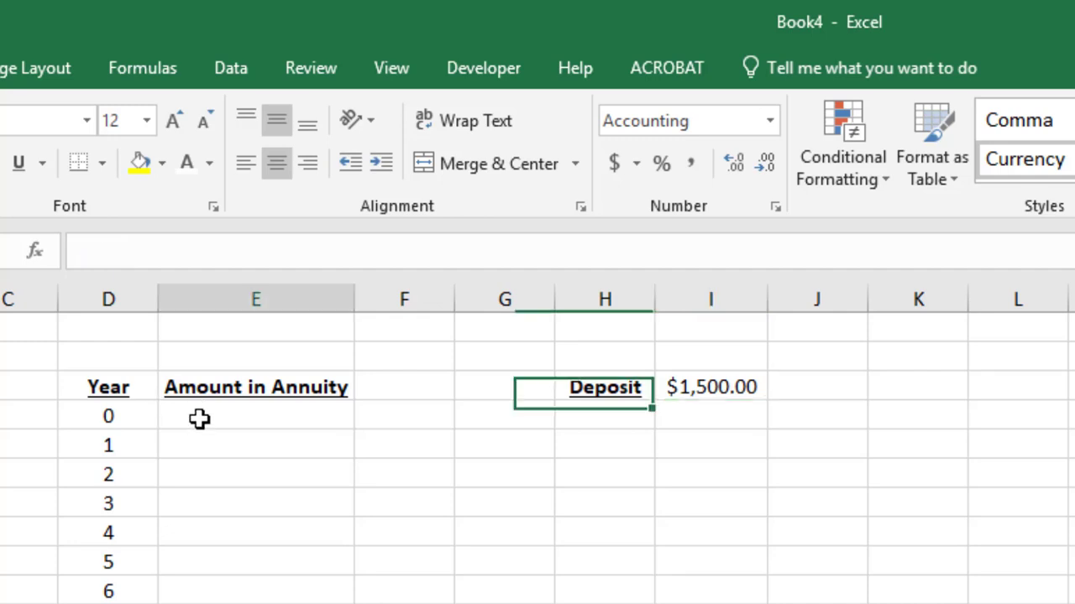
{"action": "type", "text": "="}
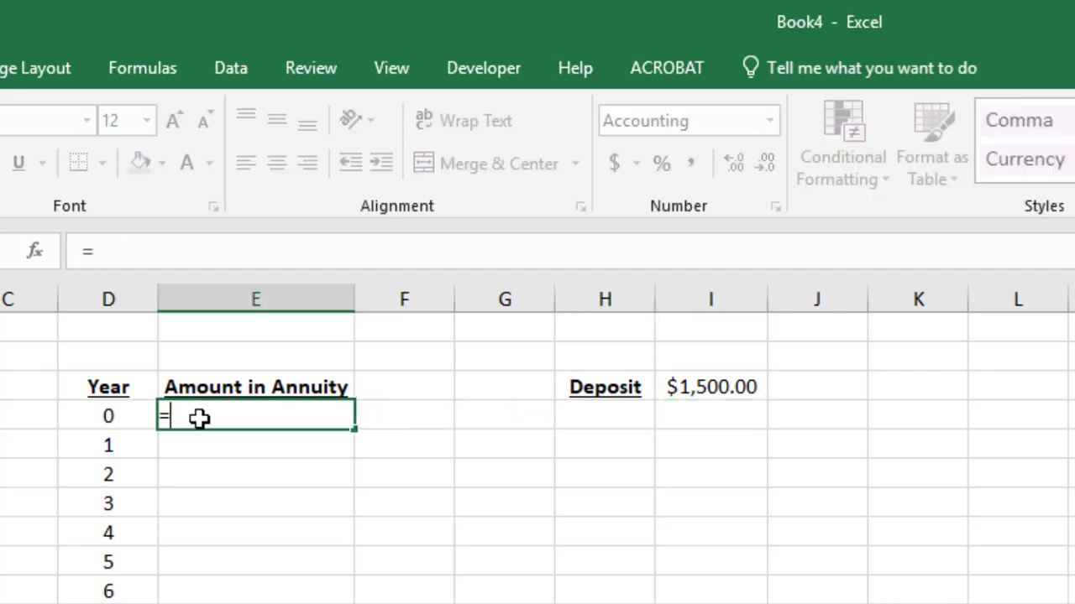
{"action": "left_click", "coordinate": [705, 380]}
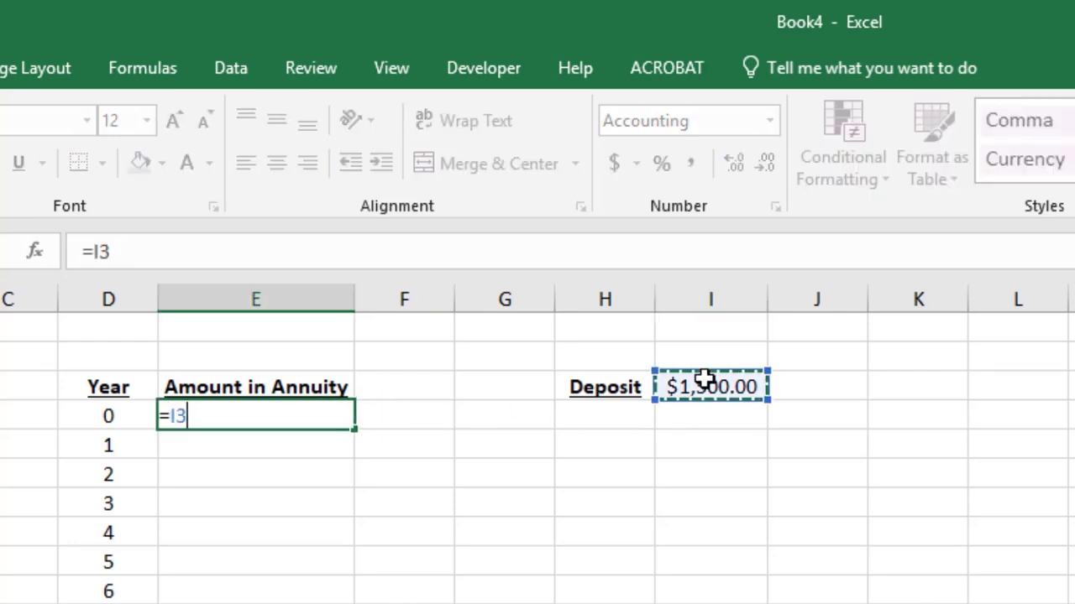
{"action": "key", "text": "Return"}
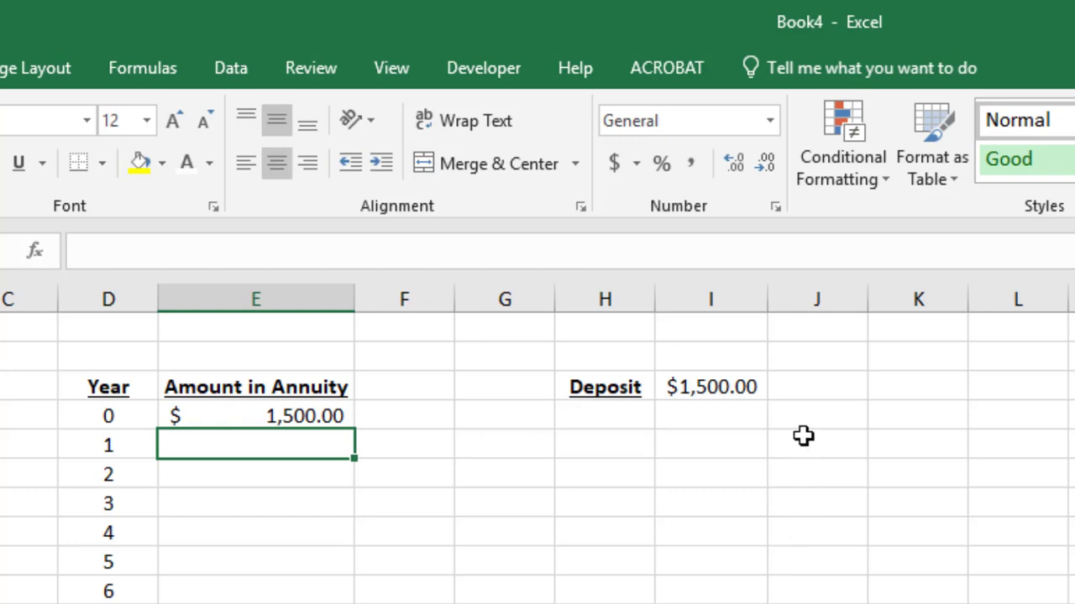
Test the link by changing the deposit in I3 to 1600 and 2000, and set it back to 1500.
{"action": "left_click", "coordinate": [725, 385]}
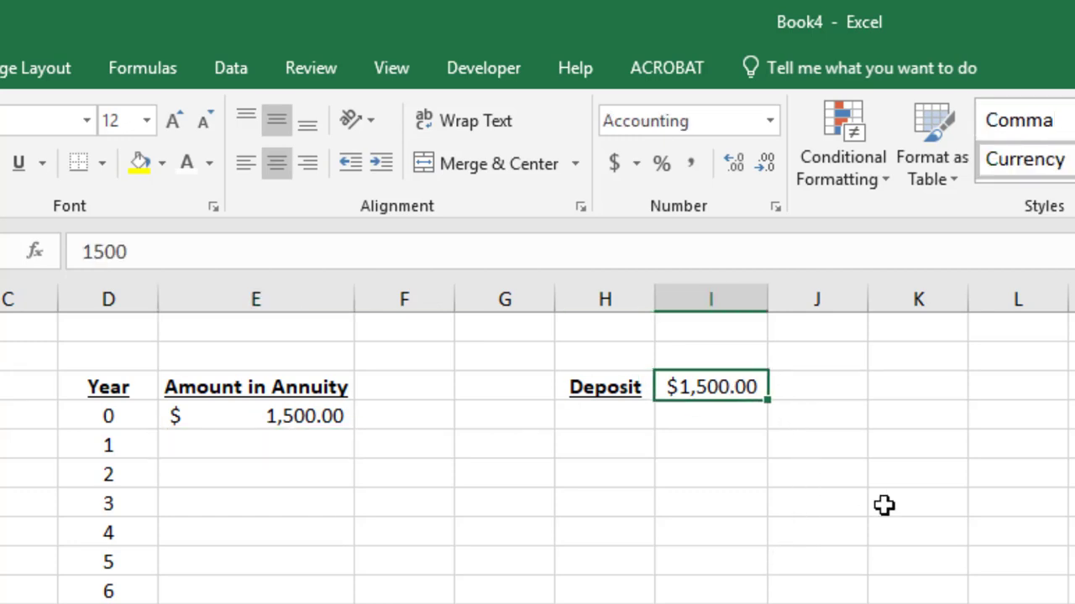
{"action": "type", "text": "1600"}
{"action": "key", "text": "Return"}
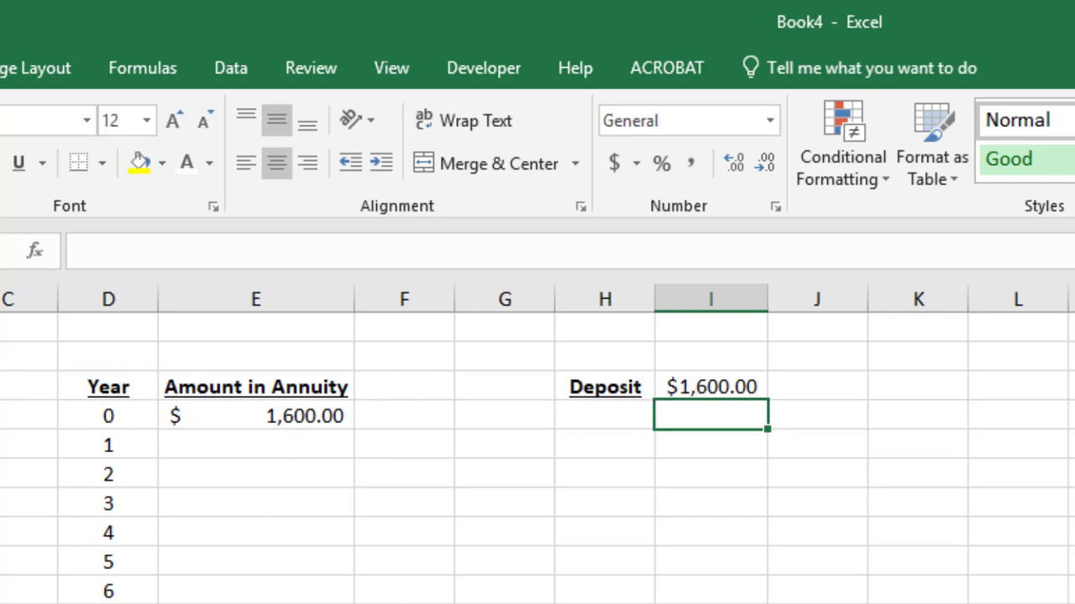
{"action": "left_click", "coordinate": [674, 387]}
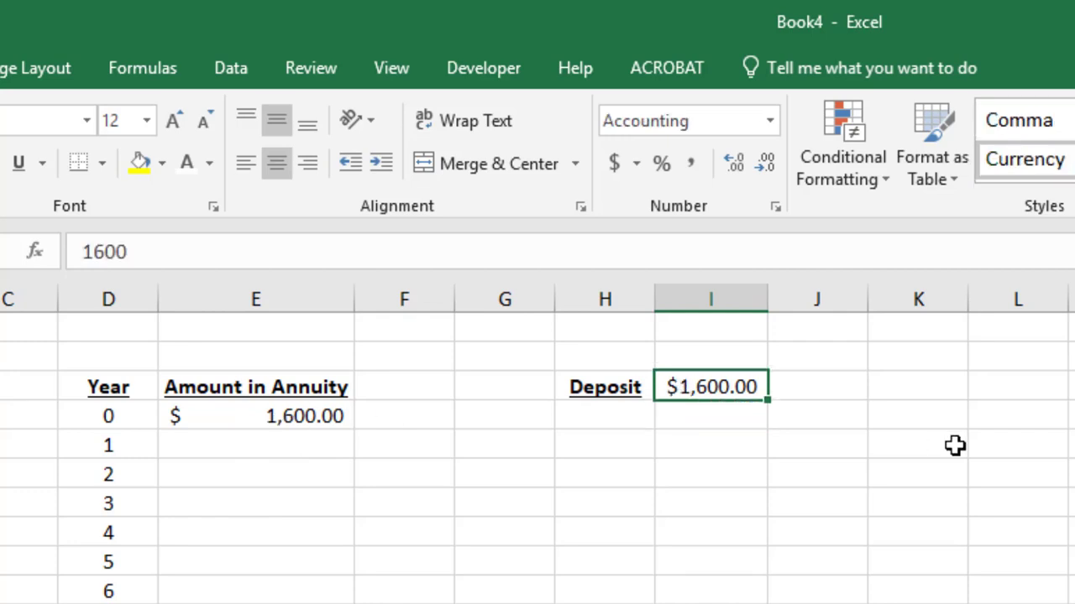
{"action": "type", "text": "2000"}
{"action": "key", "text": "Return"}
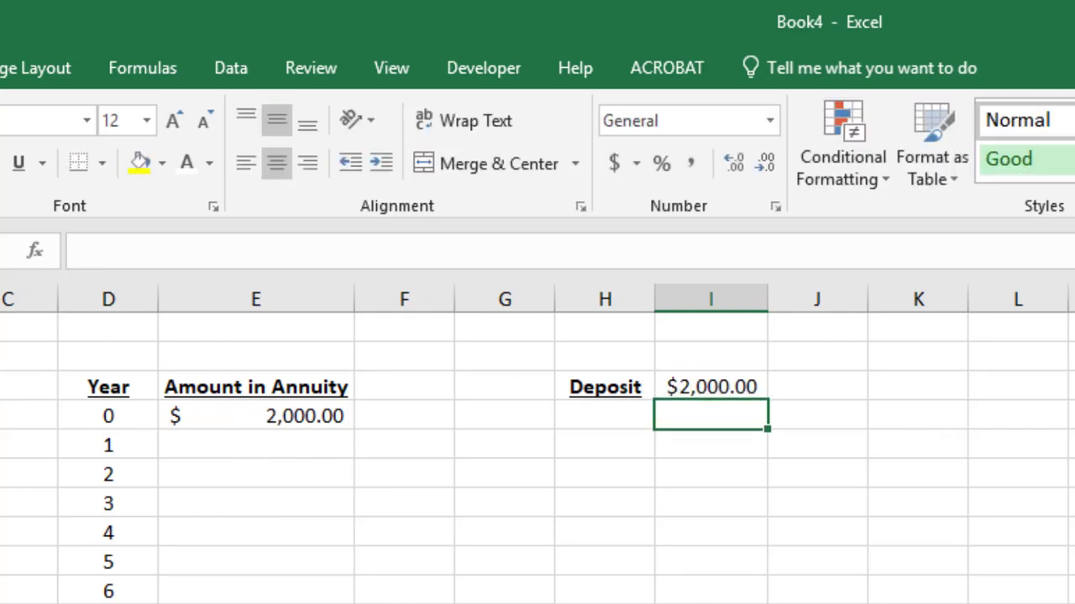
{"action": "left_click", "coordinate": [715, 392]}
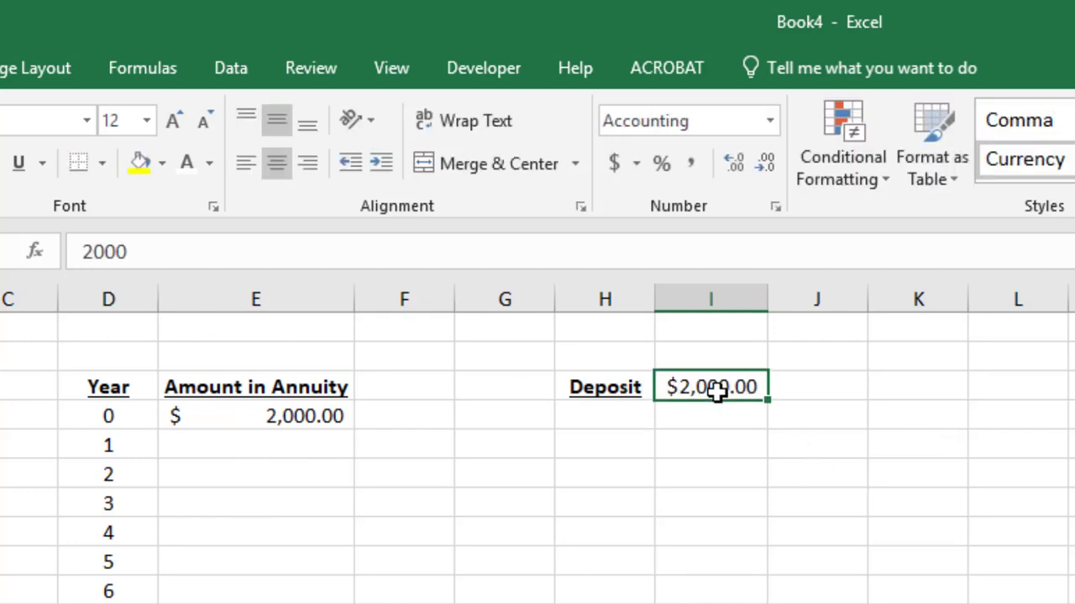
{"action": "type", "text": "1500"}
{"action": "key", "text": "Return"}
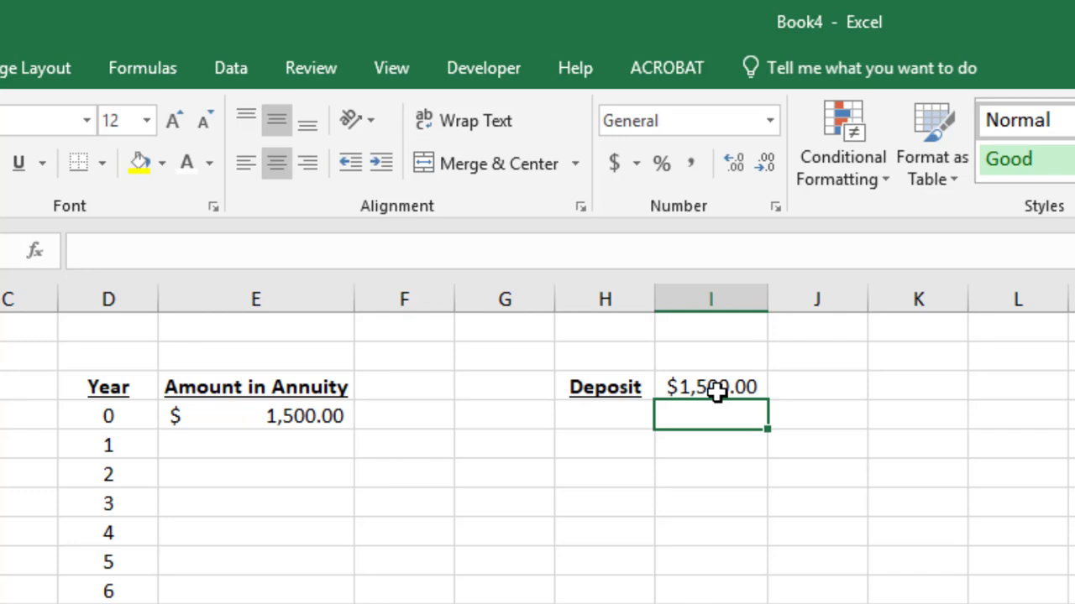
Enter the label "Interest rate" in H4, below the Deposit label.
{"action": "left_click", "coordinate": [604, 415]}
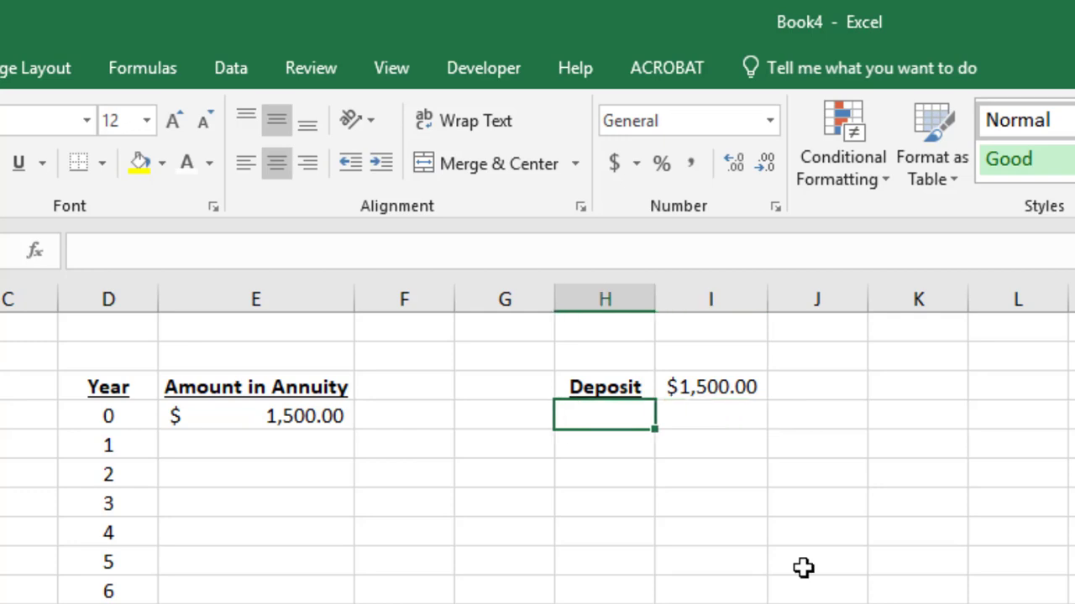
{"action": "type", "text": "Int"}
{"action": "key", "text": "BackSpace"}
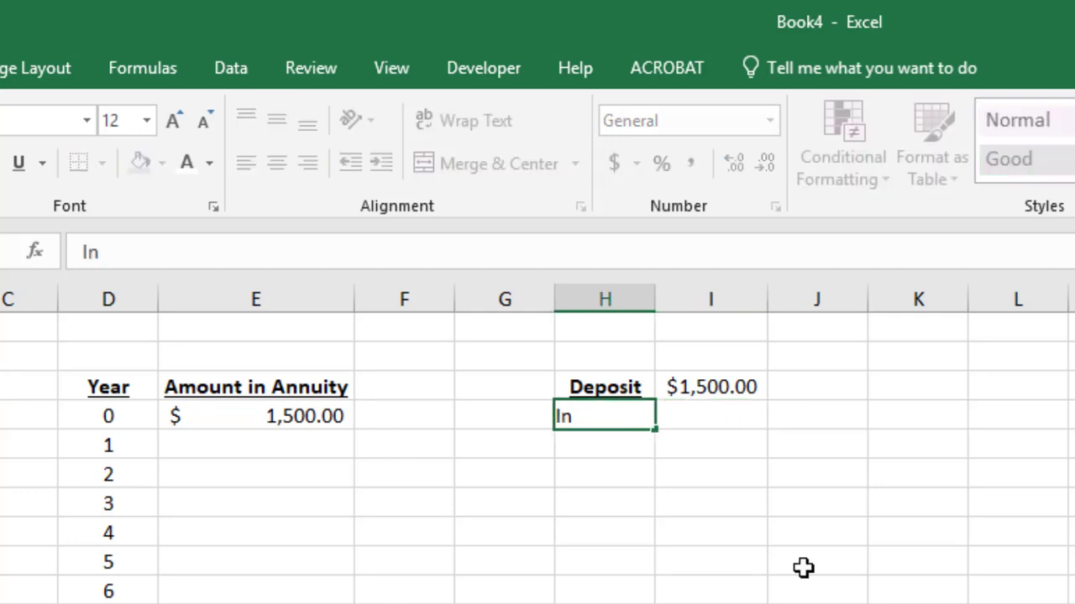
{"action": "type", "text": "terse"}
{"action": "key", "text": "BackSpace"}
{"action": "key", "text": "BackSpace"}
{"action": "type", "text": "est"}
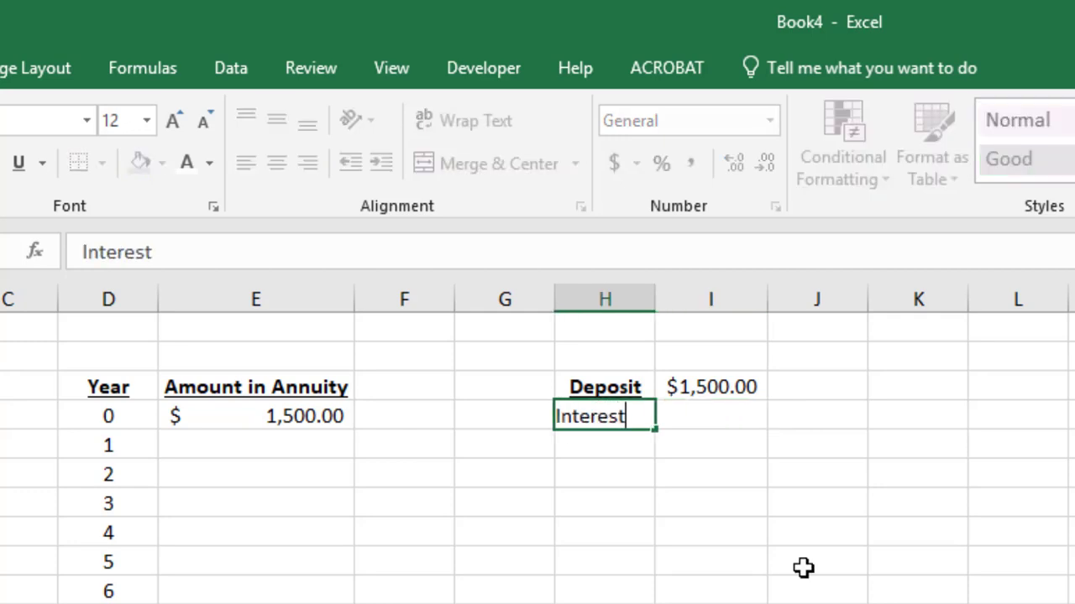
{"action": "type", "text": " rate"}
{"action": "key", "text": "Tab"}
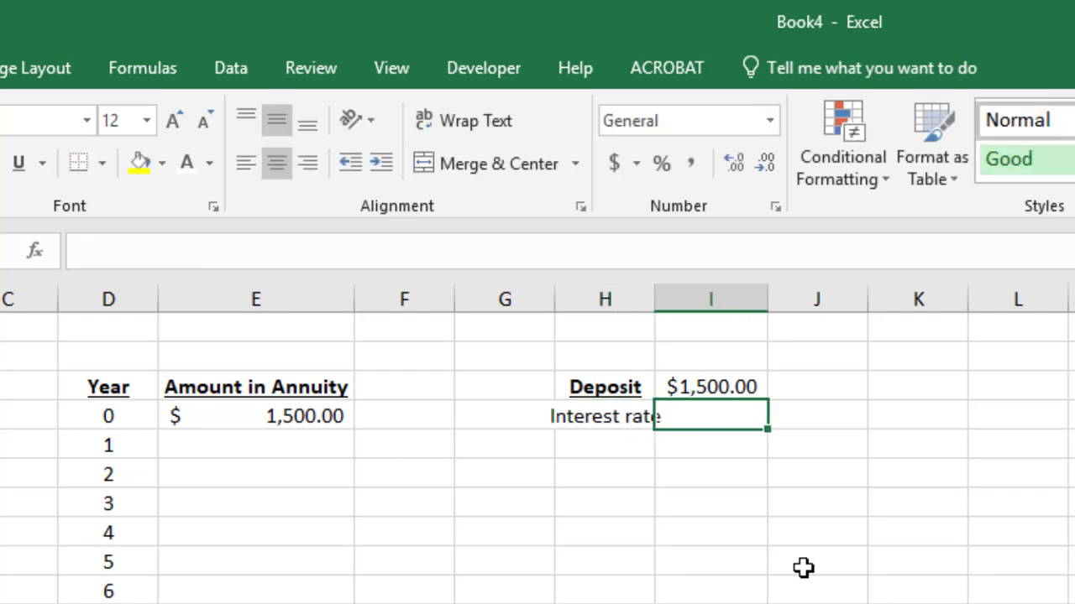
Make the interest rate label in H4 bold and underlined, and autofit column H to its contents.
{"action": "left_click", "coordinate": [612, 415]}
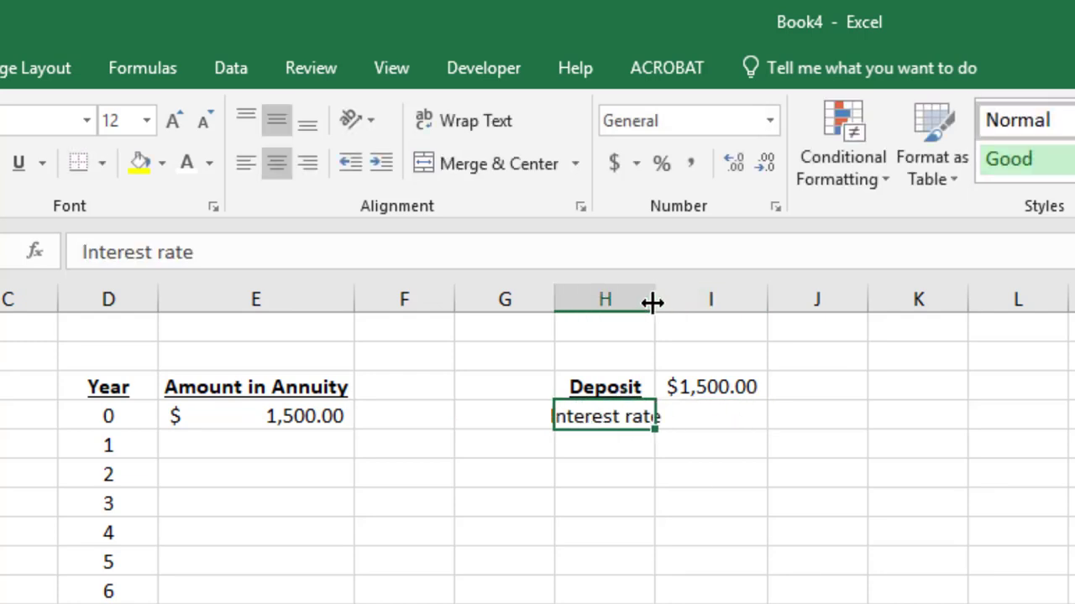
{"action": "key", "text": "ctrl+b"}
{"action": "key", "text": "ctrl+u"}
{"action": "double_click", "coordinate": [655, 303]}
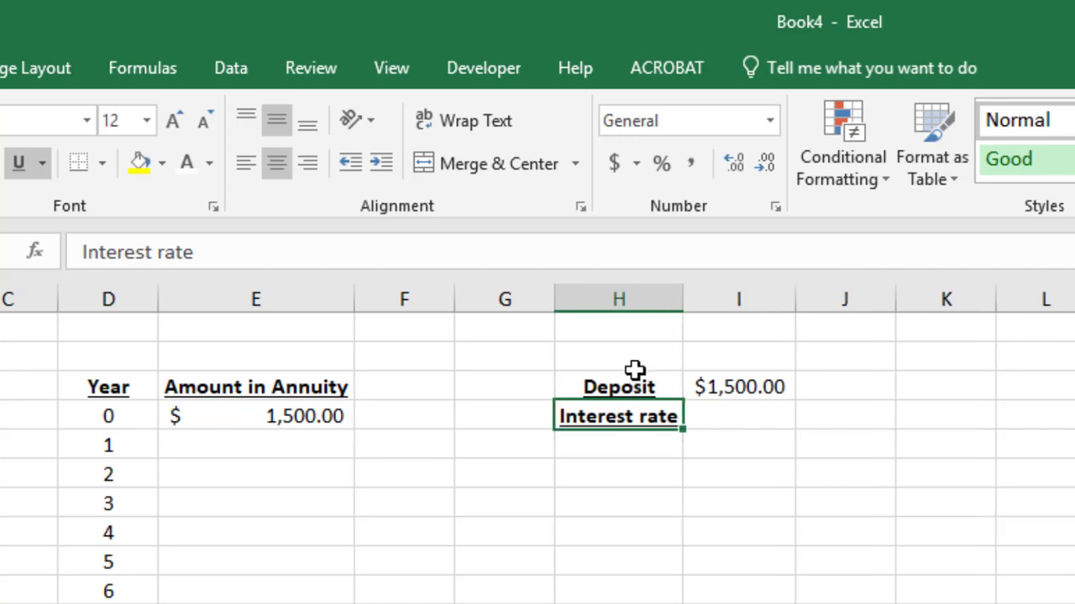
Capitalize the label in H4 as "Interest Rate" and autofit column H again.
{"action": "left_click", "coordinate": [165, 251]}
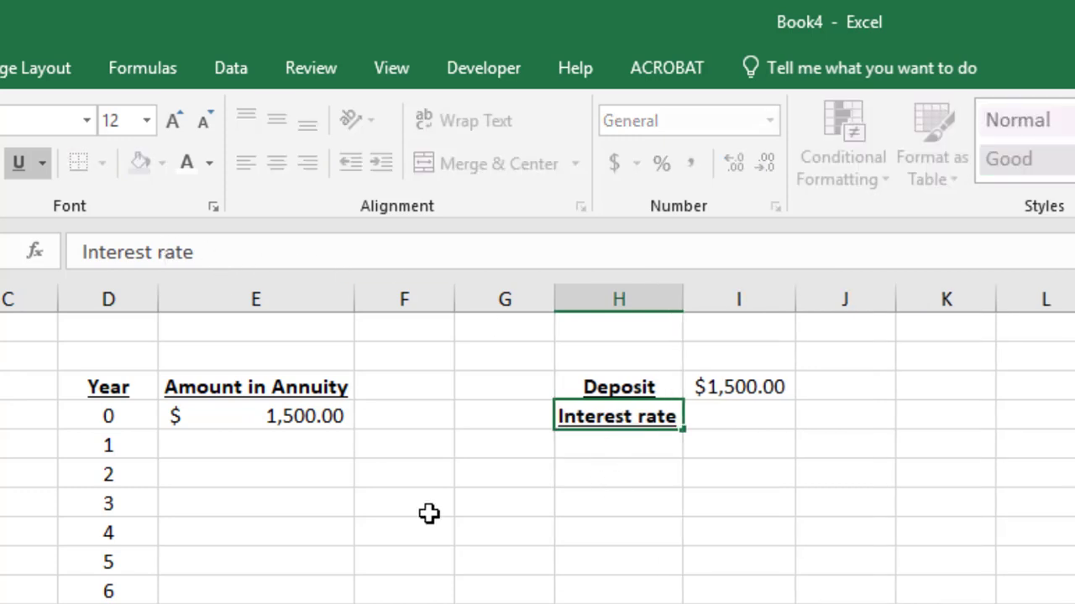
{"action": "key", "text": "BackSpace"}
{"action": "type", "text": "R"}
{"action": "left_click", "coordinate": [735, 425]}
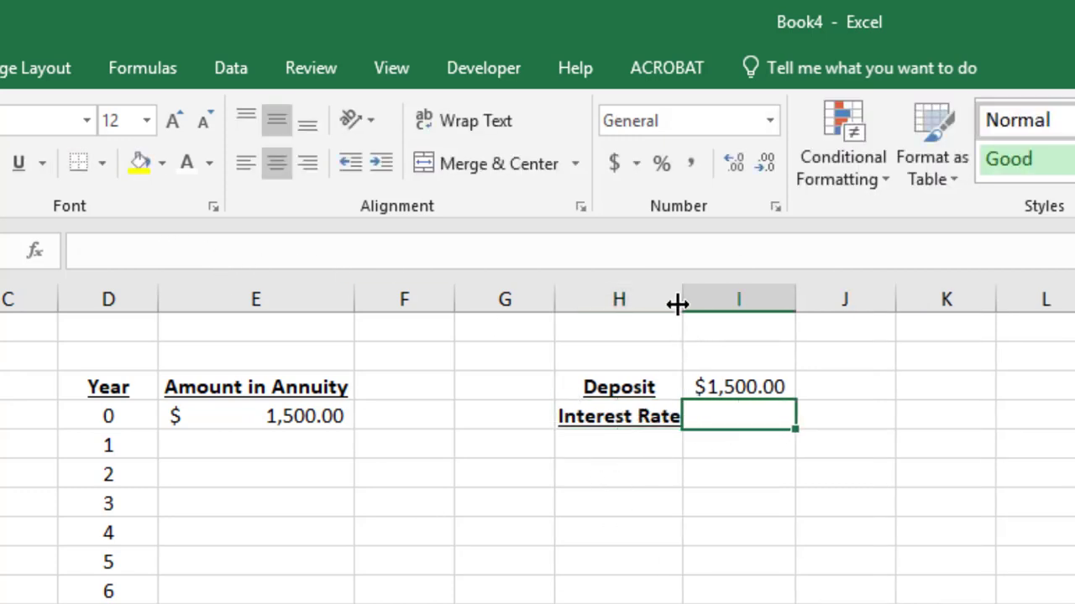
{"action": "double_click", "coordinate": [678, 305]}
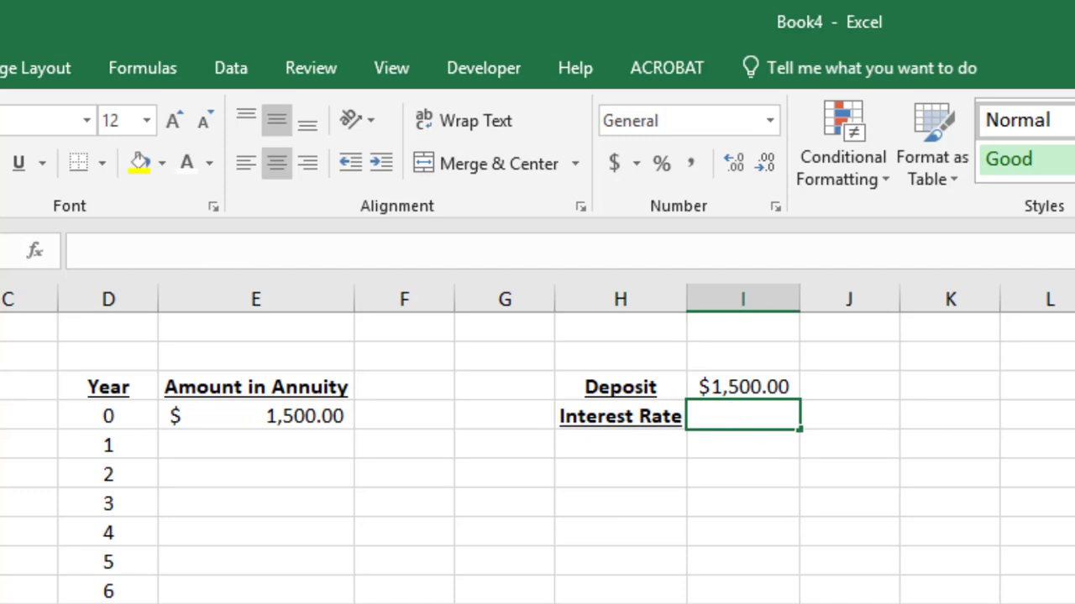
Enter .01 as the interest rate in I4.
{"action": "type", "text": ".01"}
{"action": "key", "text": "Return"}
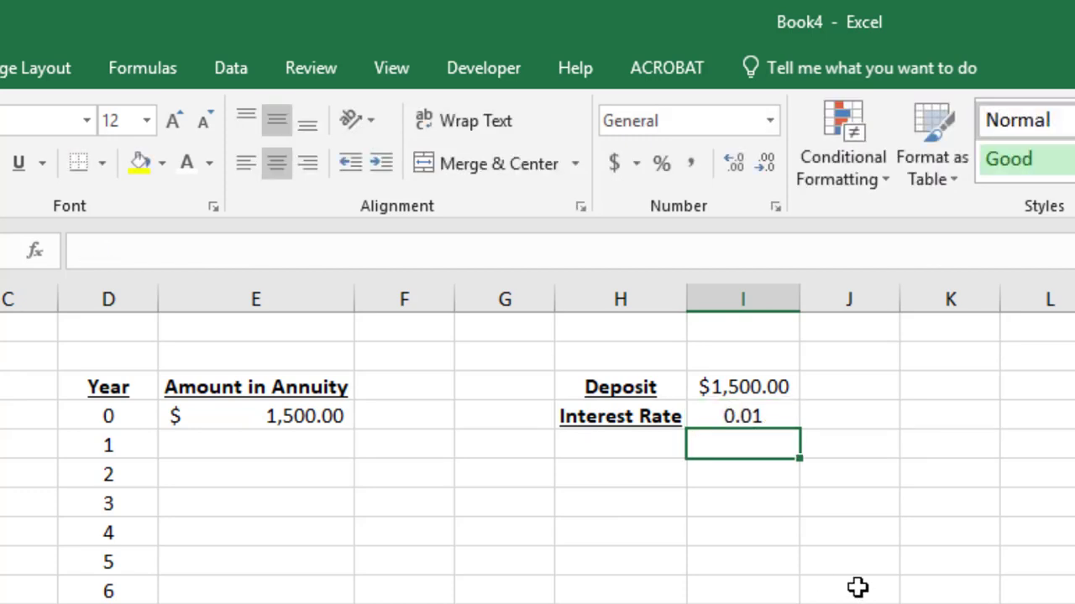
{"action": "left_click", "coordinate": [756, 415]}
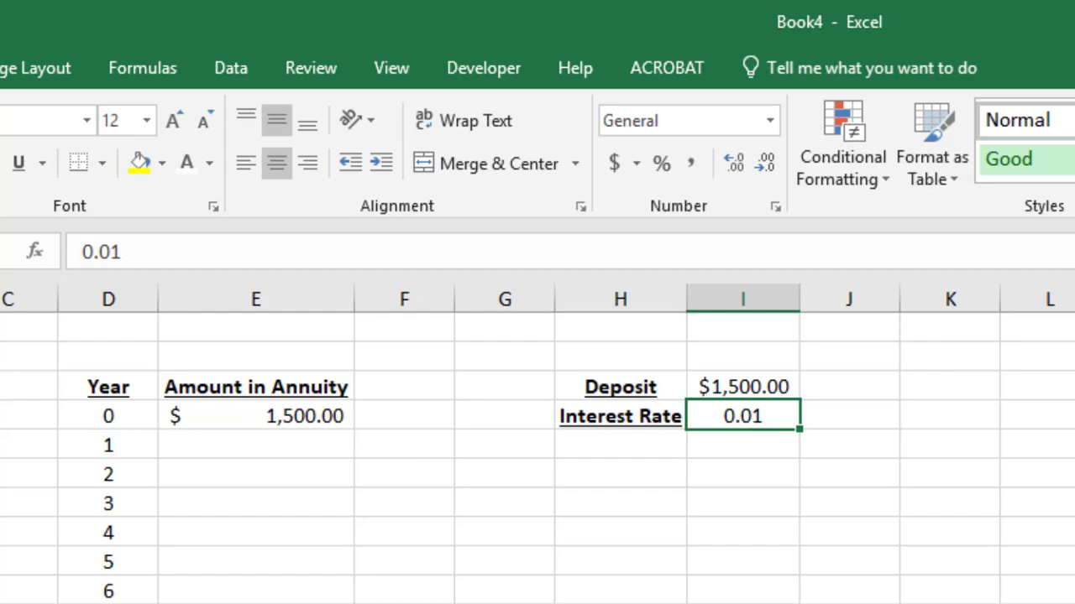
Enter the formula =I3+E4*(1+I4) in E5 to calculate the year 1 annuity amount.
{"action": "left_click", "coordinate": [192, 451]}
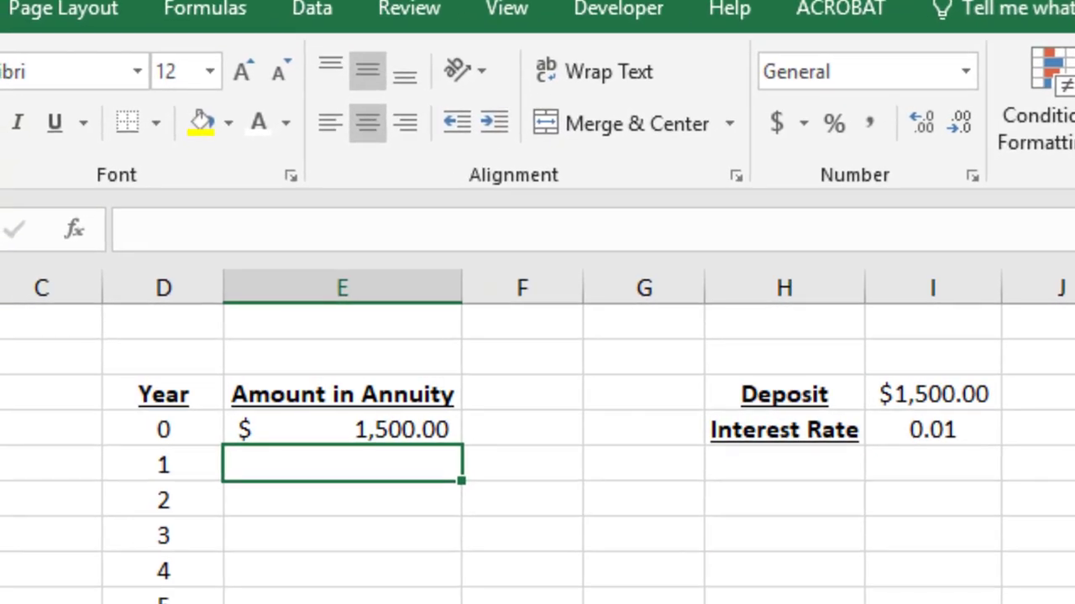
{"action": "type", "text": "="}
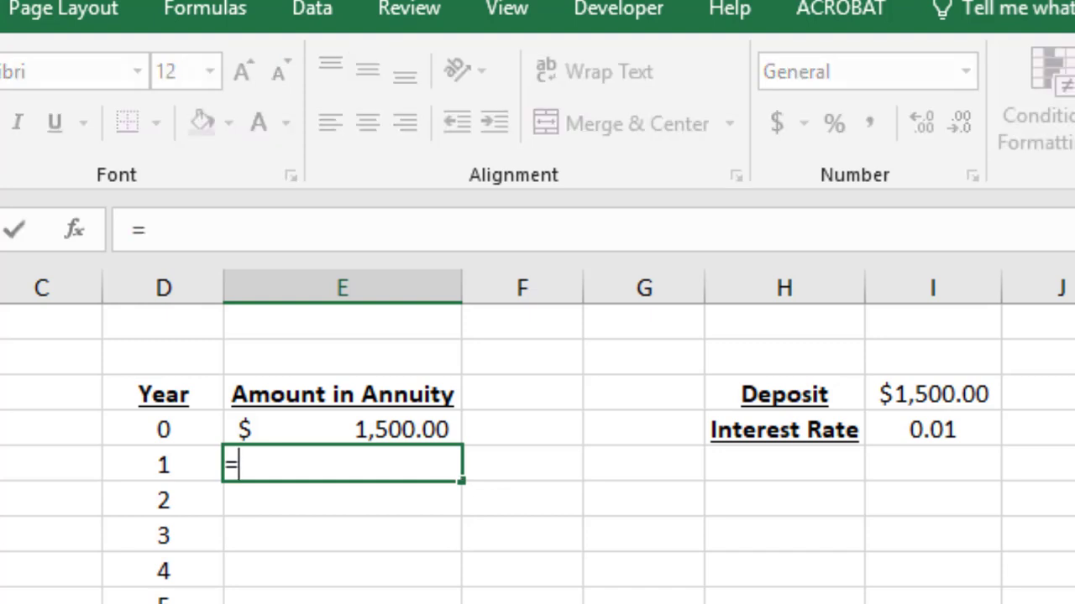
{"action": "left_click", "coordinate": [903, 386]}
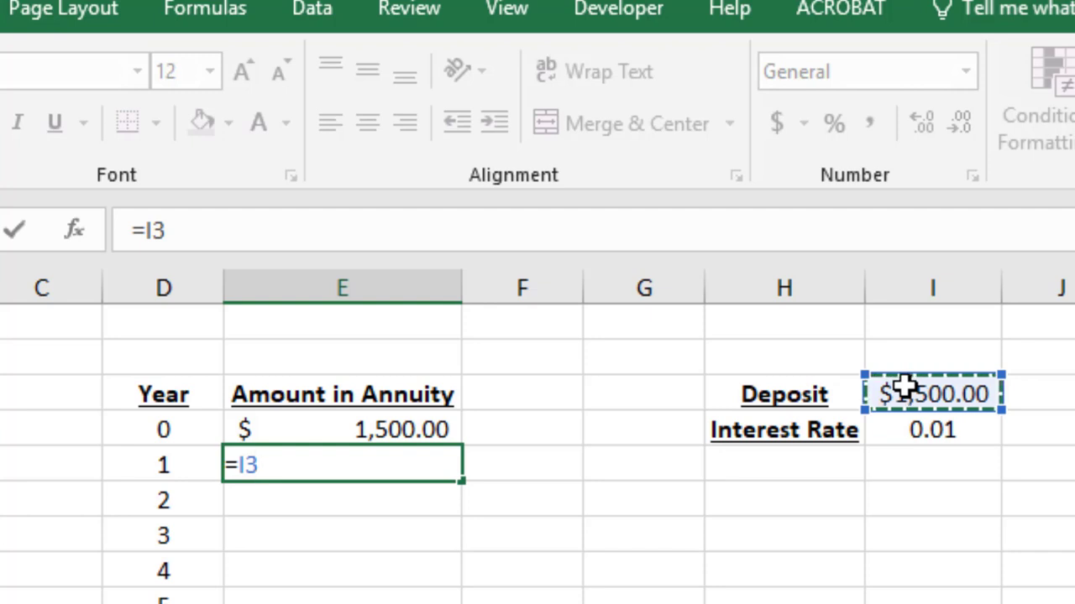
{"action": "type", "text": "+"}
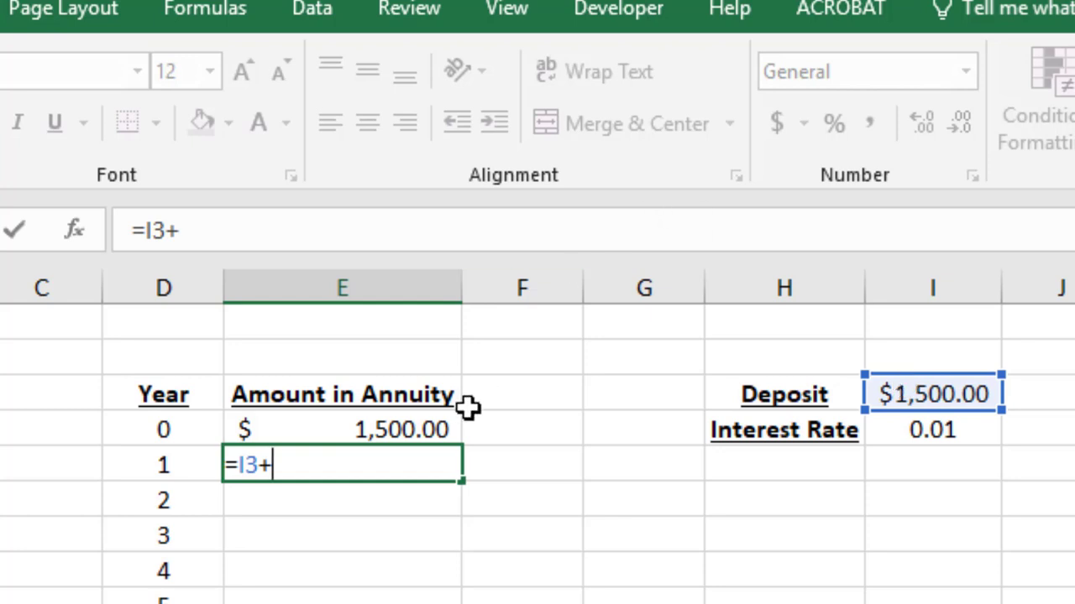
{"action": "left_click", "coordinate": [402, 426]}
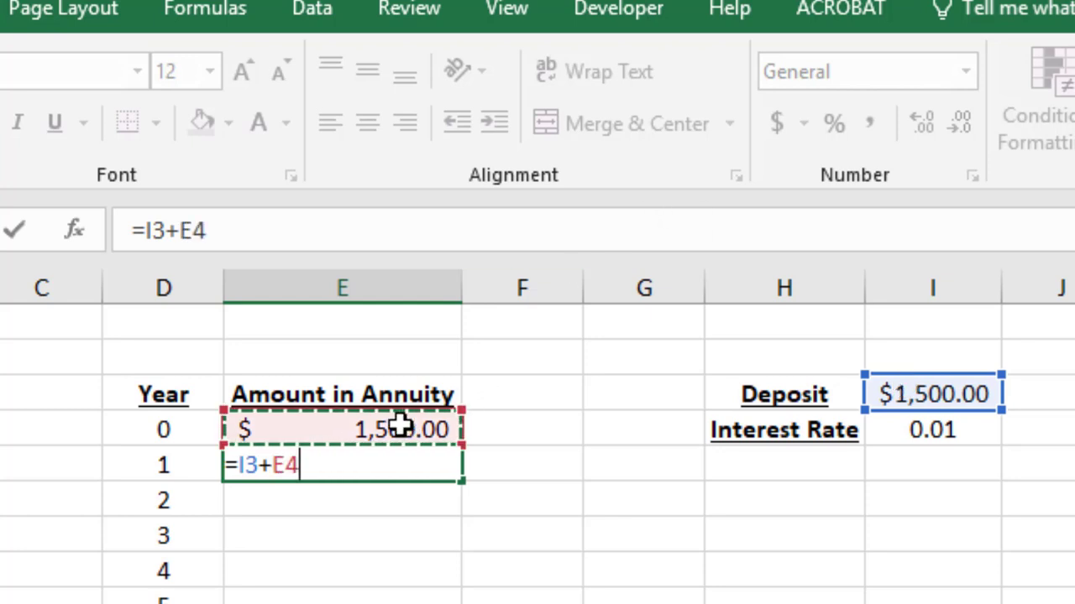
{"action": "type", "text": "*("}
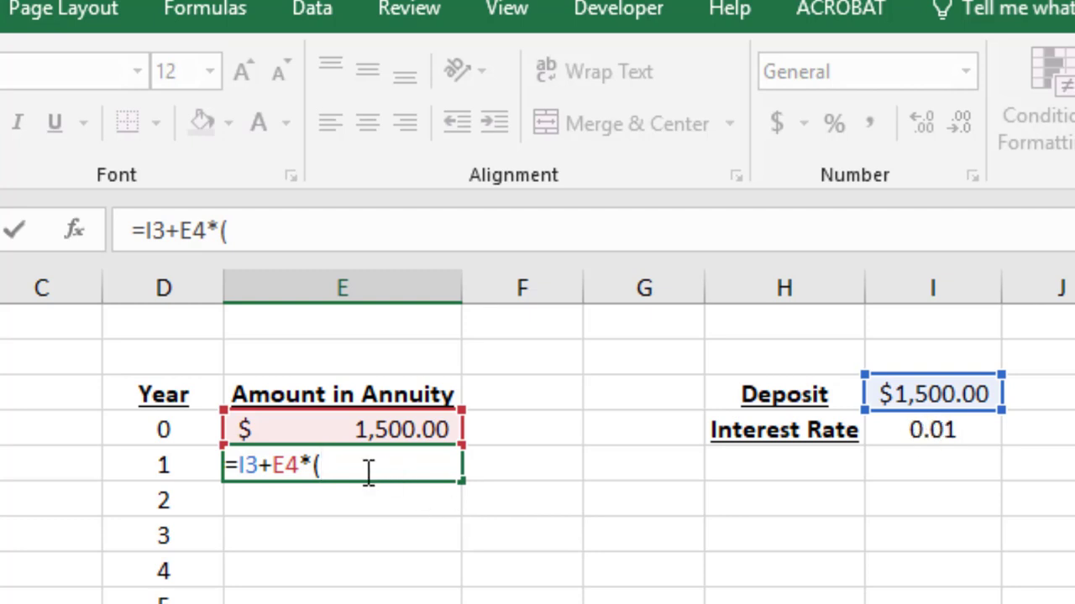
{"action": "type", "text": "1.01"}
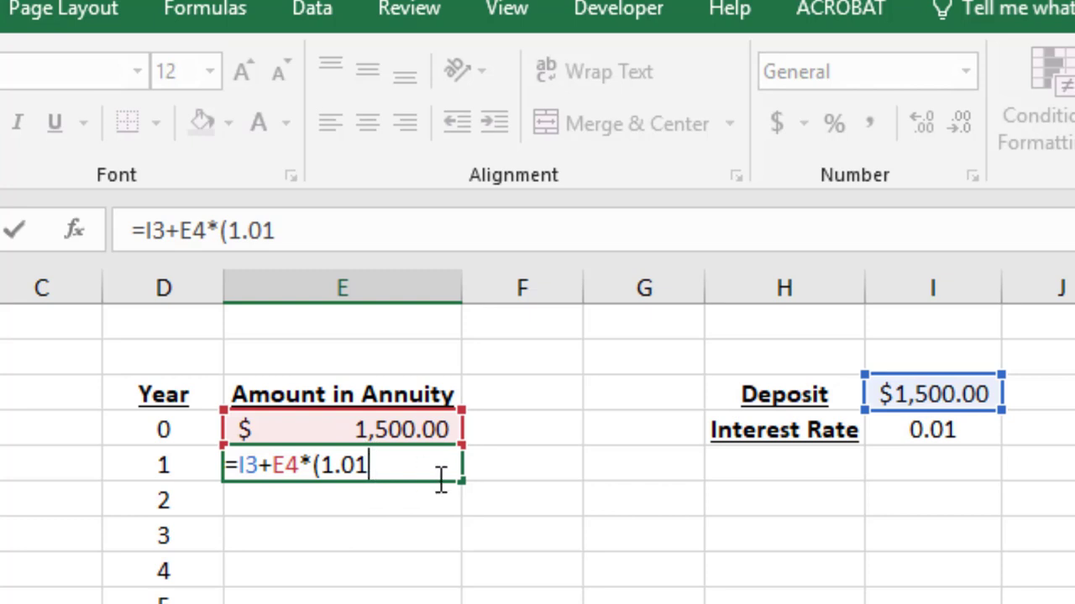
{"action": "key", "text": "BackSpace"}
{"action": "key", "text": "BackSpace"}
{"action": "key", "text": "BackSpace"}
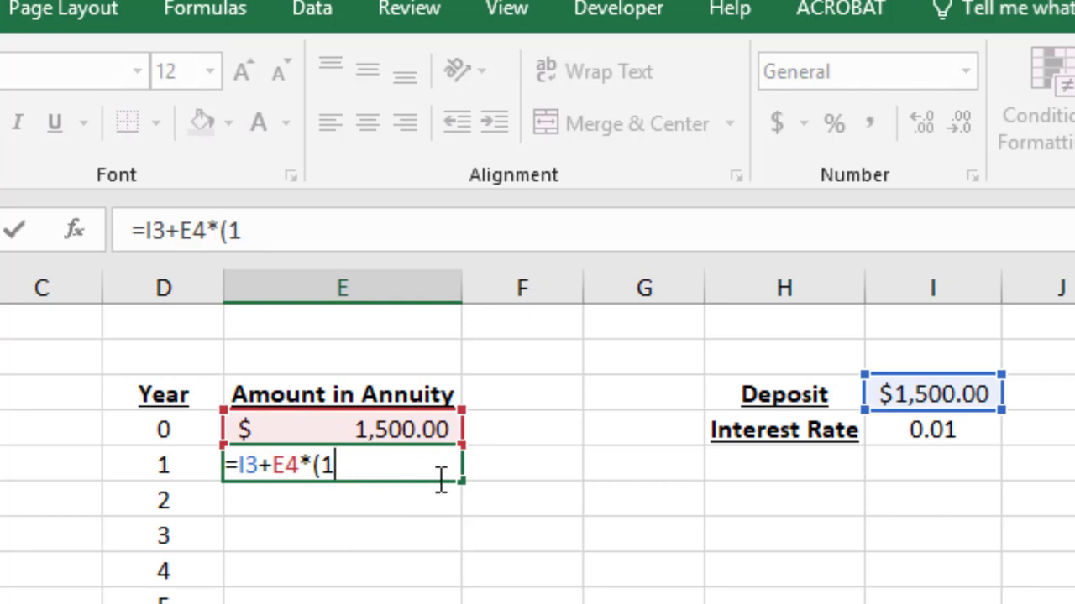
{"action": "type", "text": "+"}
{"action": "left_click", "coordinate": [913, 431]}
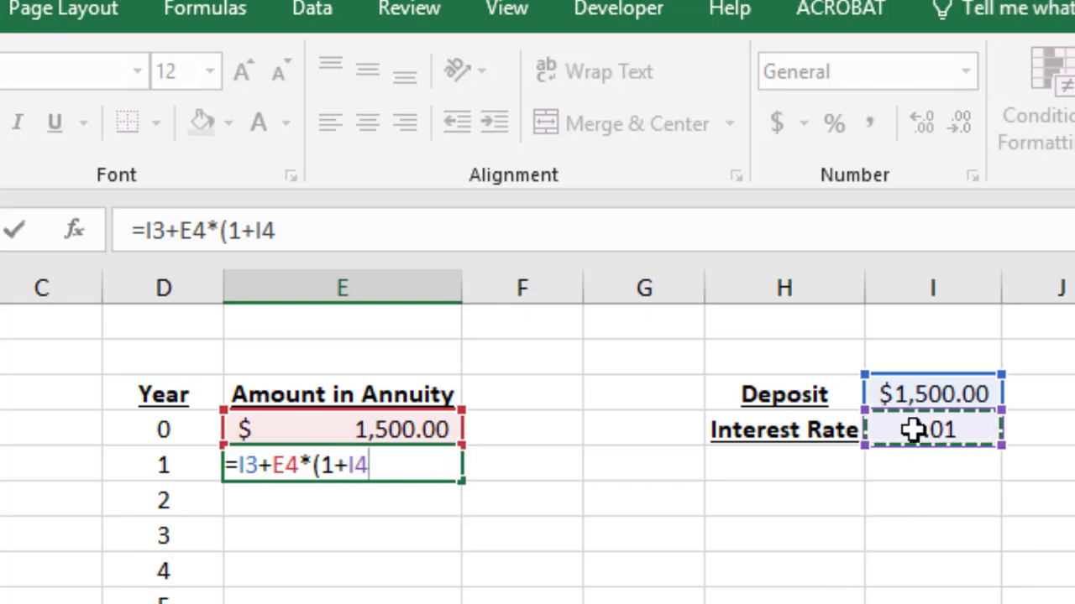
{"action": "type", "text": ")"}
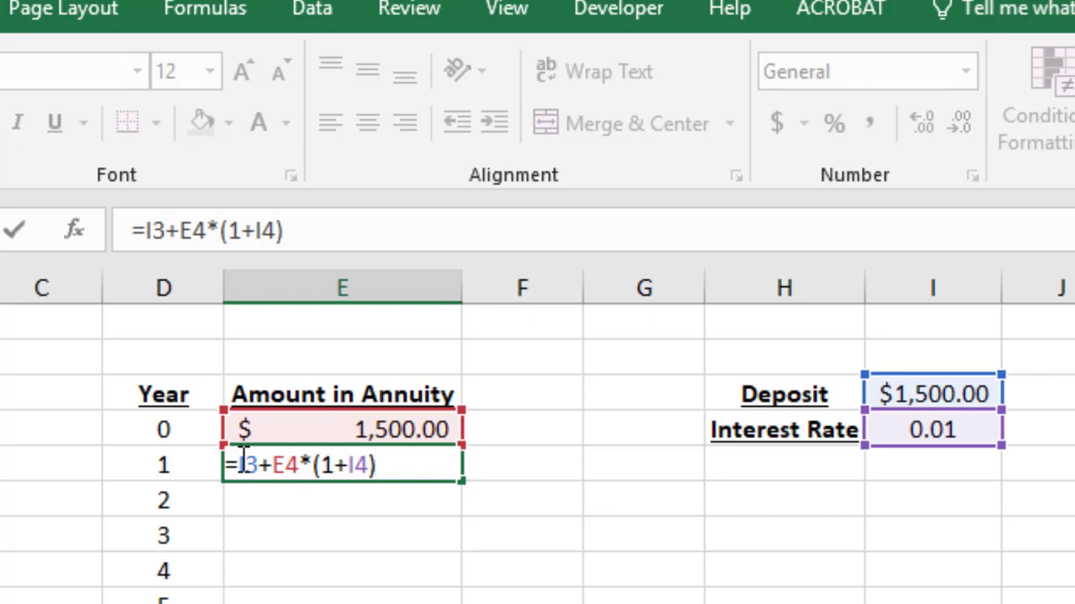
{"action": "key", "text": "Return"}
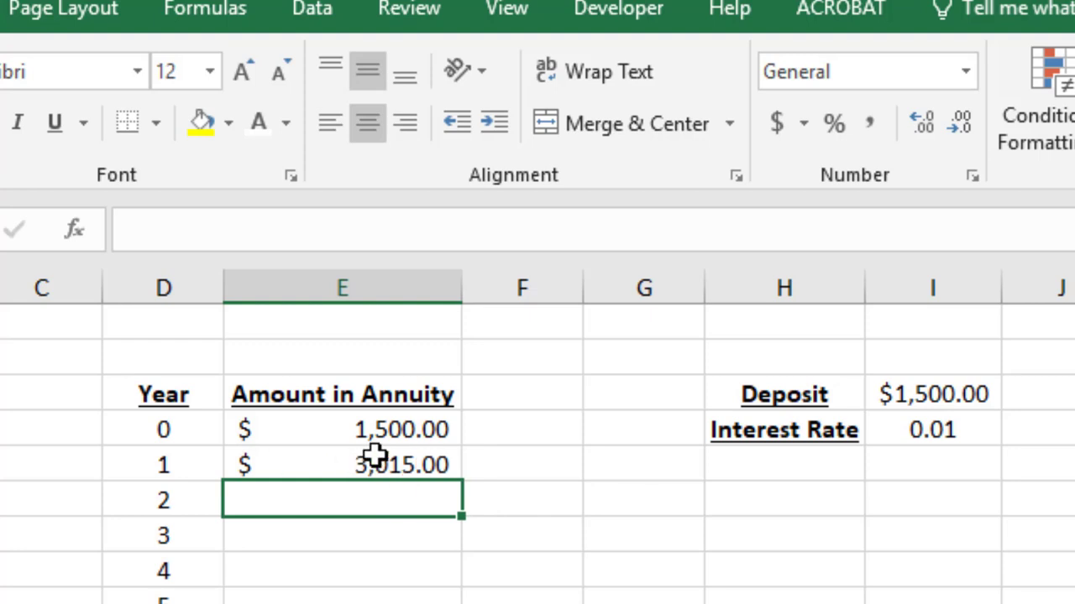
Check the year 0 amount, interest rate and deposit cells, and copy the E5 formula down to E6.
{"action": "left_click", "coordinate": [407, 429]}
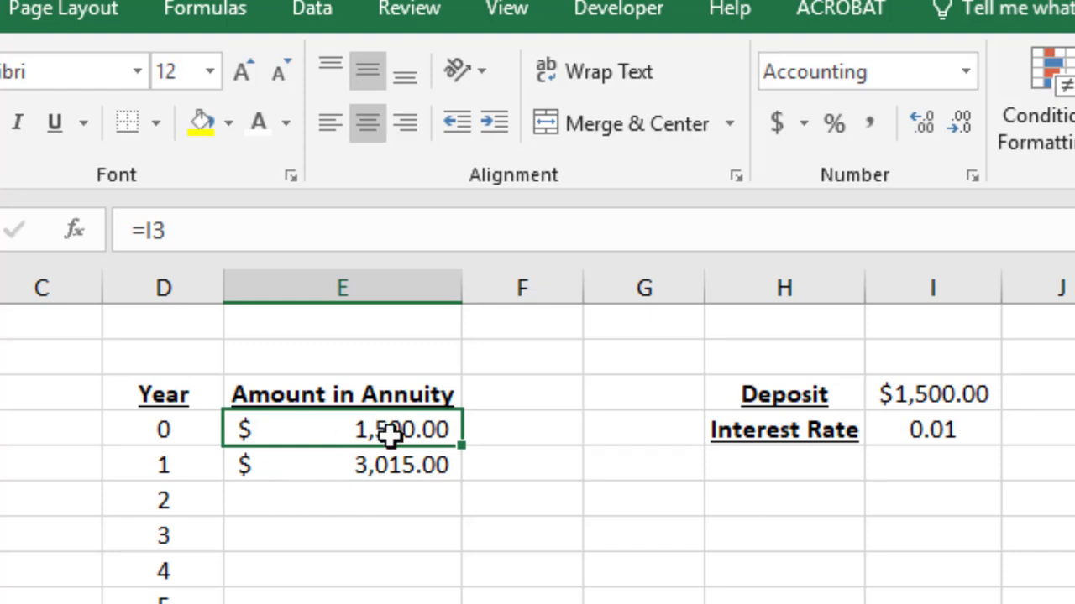
{"action": "left_click", "coordinate": [929, 431]}
{"action": "left_click", "coordinate": [919, 386]}
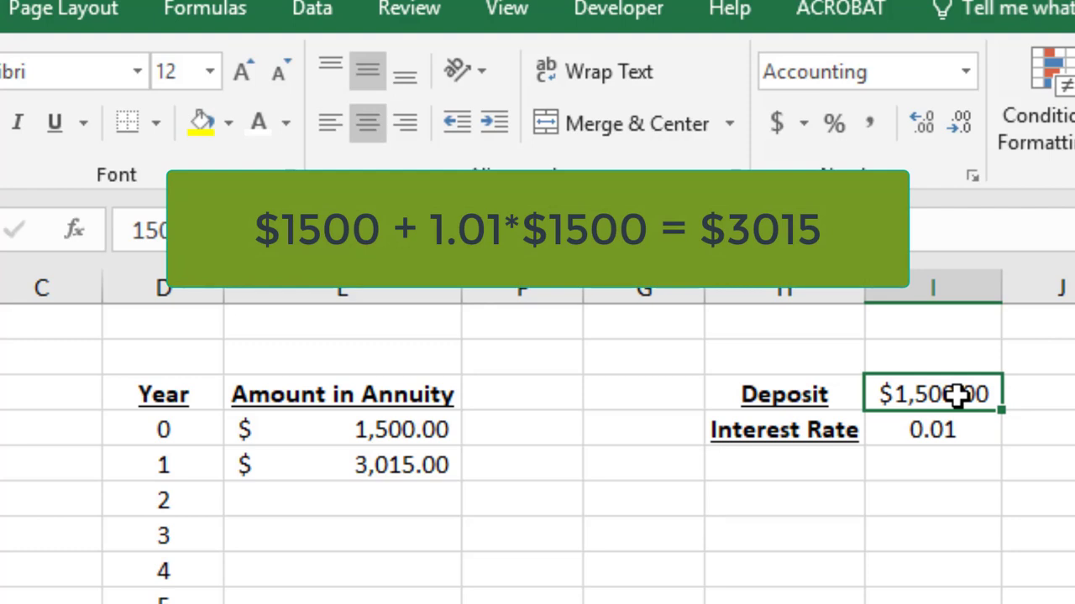
{"action": "left_click", "coordinate": [372, 467]}
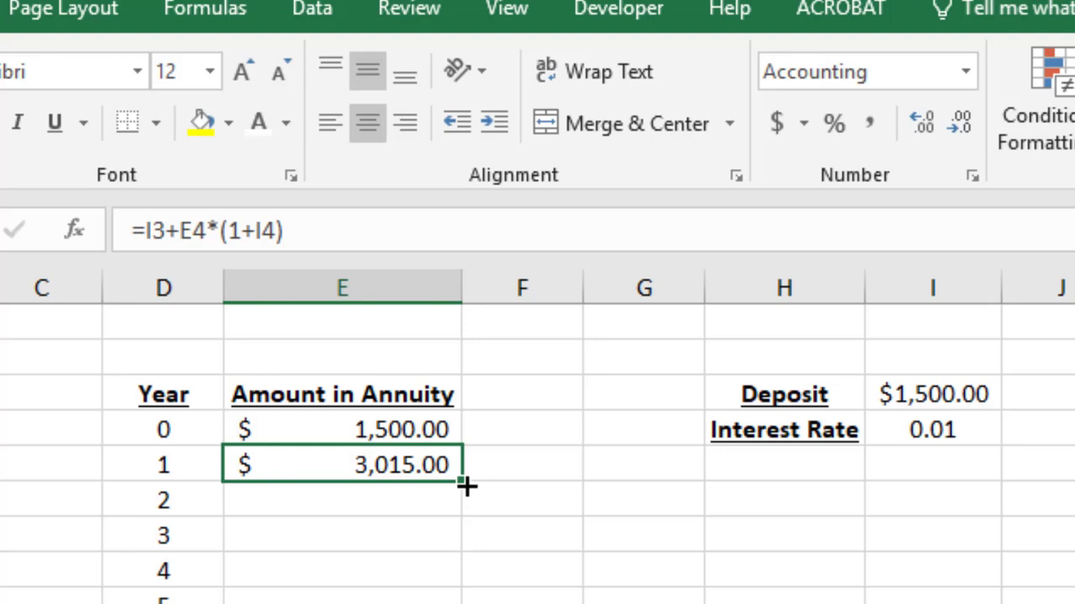
{"action": "left_click_drag", "start_coordinate": [456, 487], "coordinate": [454, 512]}
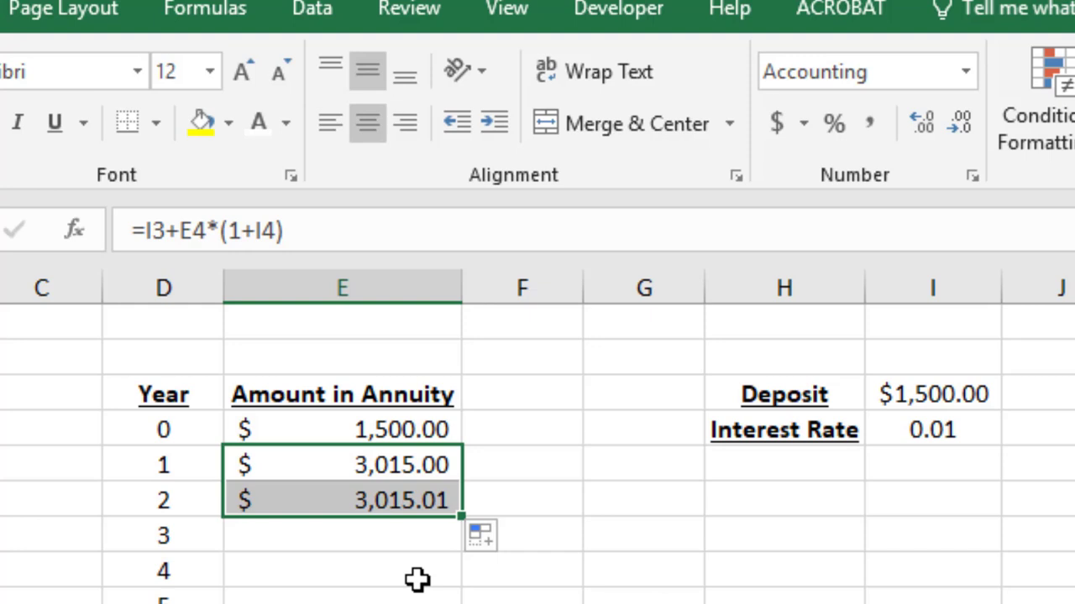
Compare the formulas in E5 and E6, tracing the deposit reference inside the E5 formula.
{"action": "left_click", "coordinate": [418, 490]}
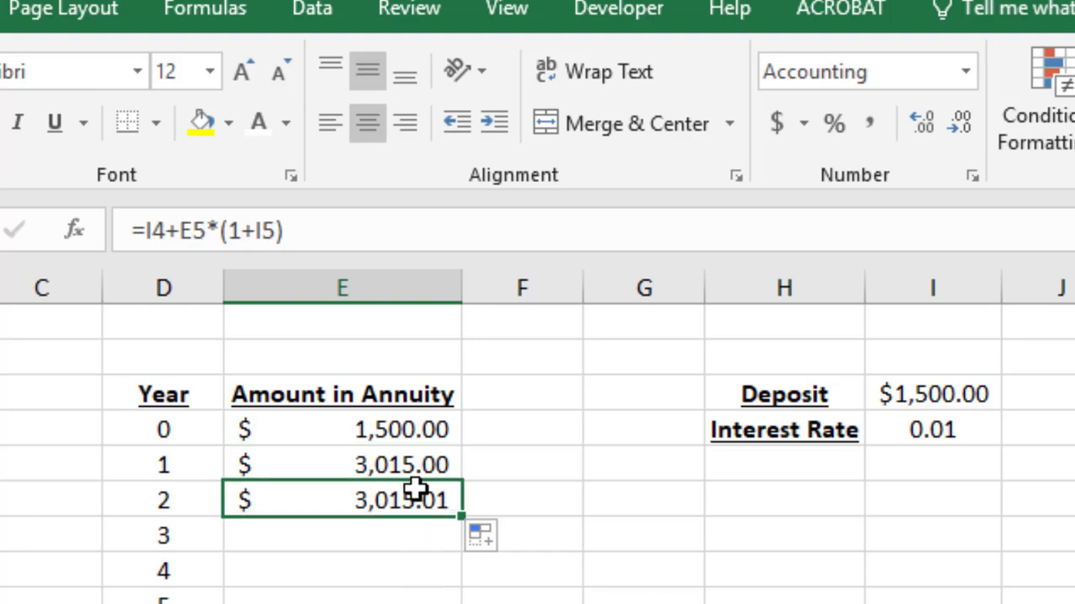
{"action": "left_click", "coordinate": [398, 471]}
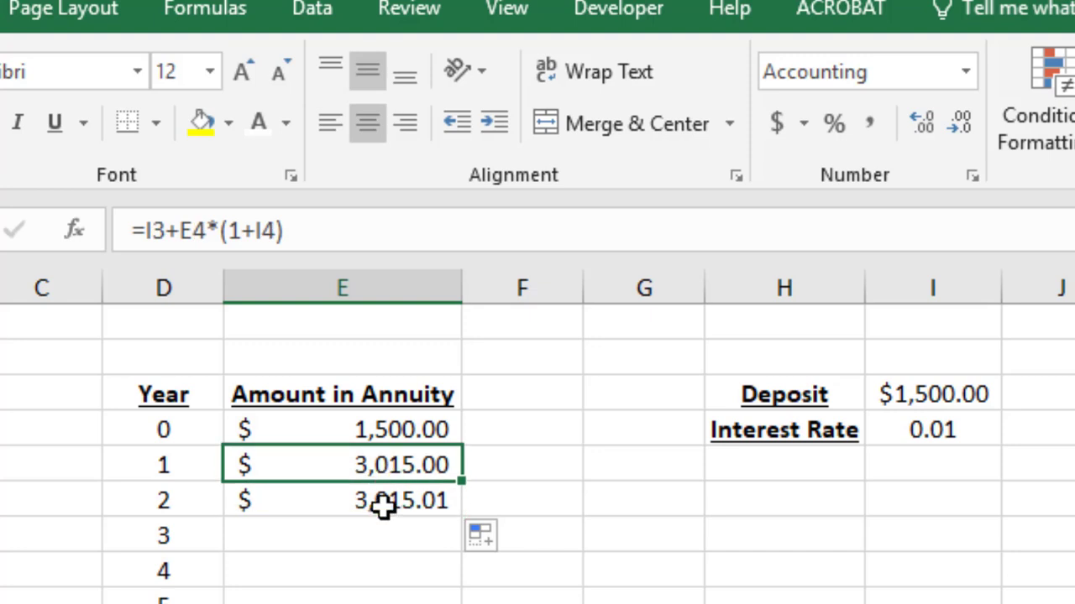
{"action": "left_click", "coordinate": [383, 504]}
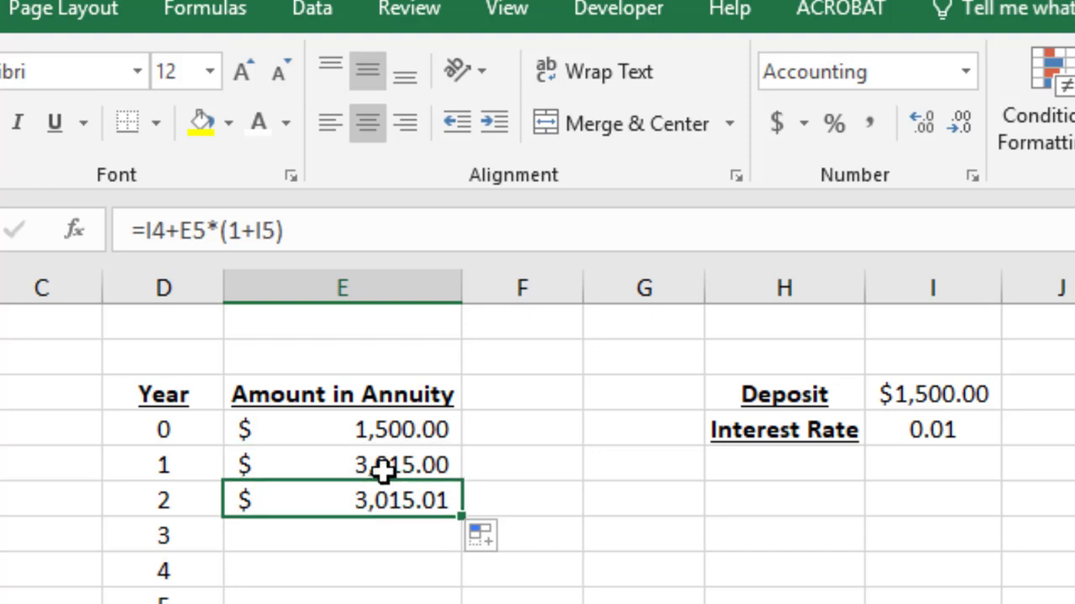
{"action": "left_click", "coordinate": [387, 471]}
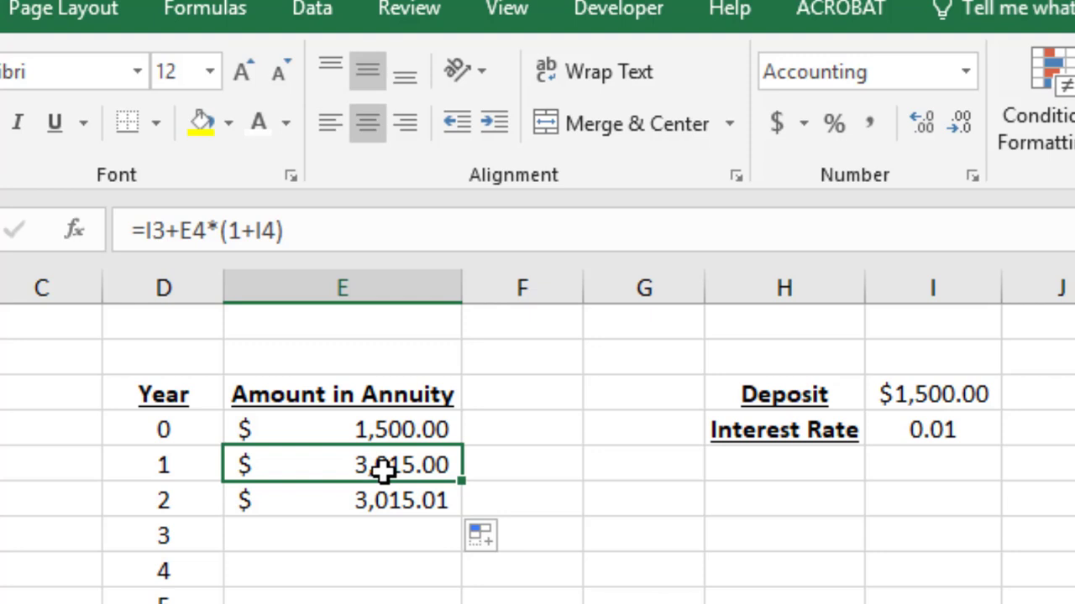
{"action": "left_click", "coordinate": [165, 229]}
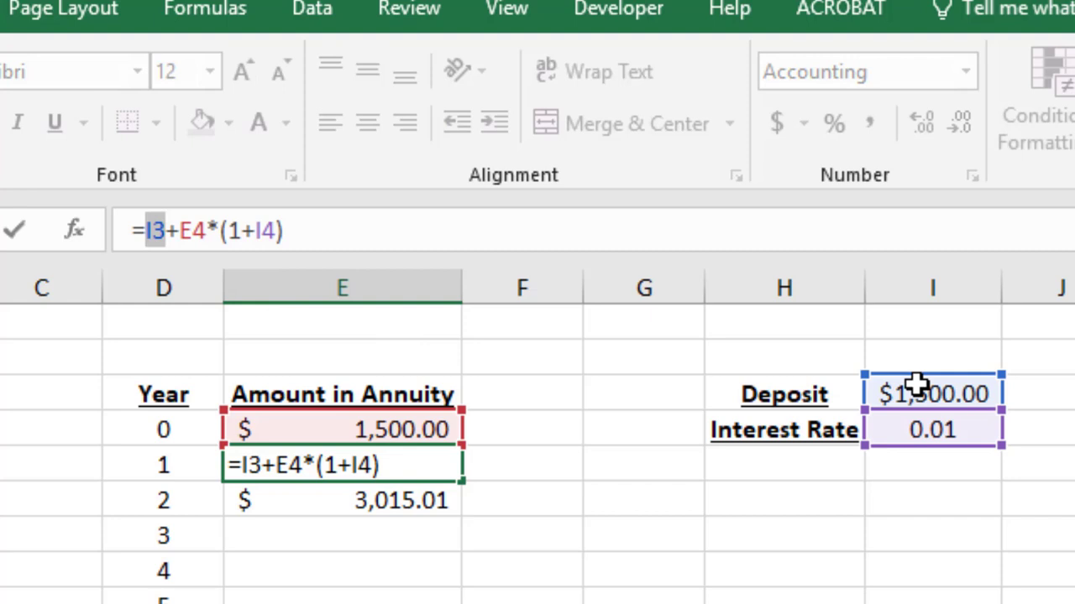
{"action": "key", "text": "Return"}
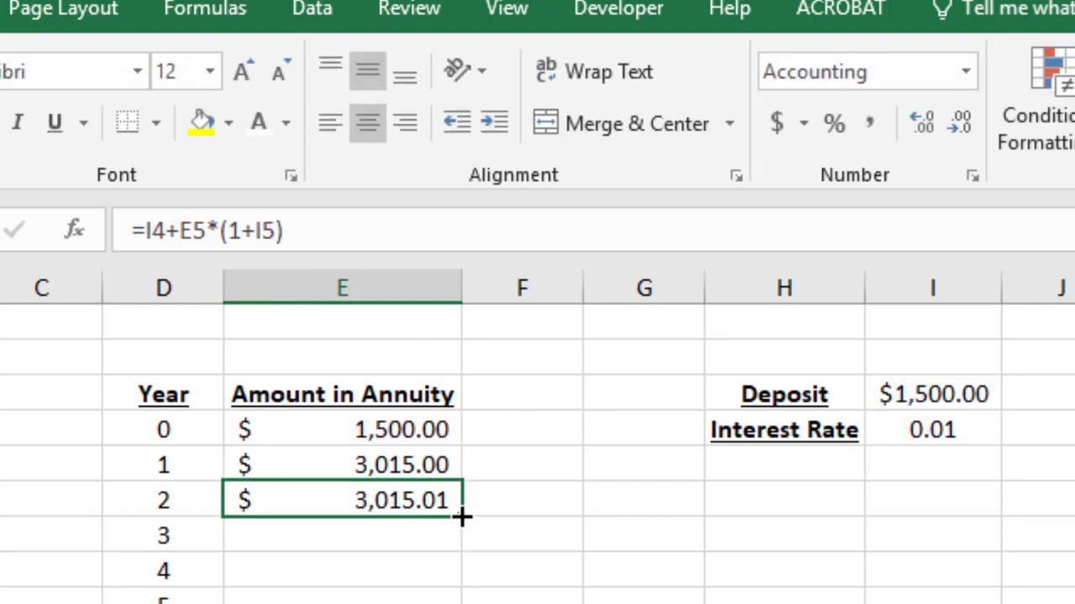
Copy the E6 formula down through the remaining years, and refill E6 and E7 from the cells above.
{"action": "left_click_drag", "start_coordinate": [462, 516], "coordinate": [462, 603]}
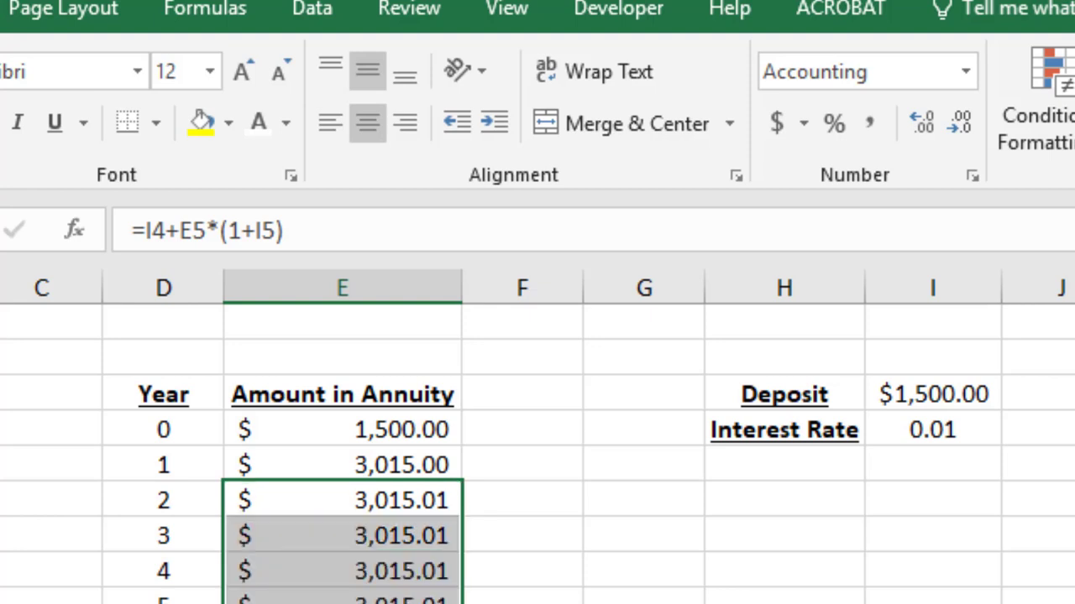
{"action": "left_click", "coordinate": [372, 494]}
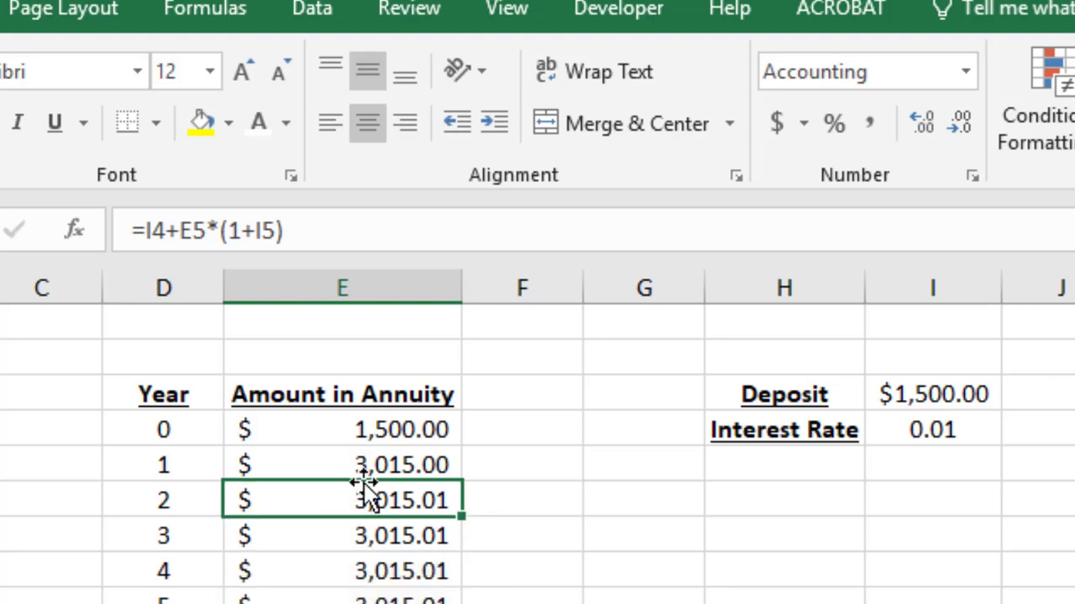
{"action": "left_click", "coordinate": [397, 469]}
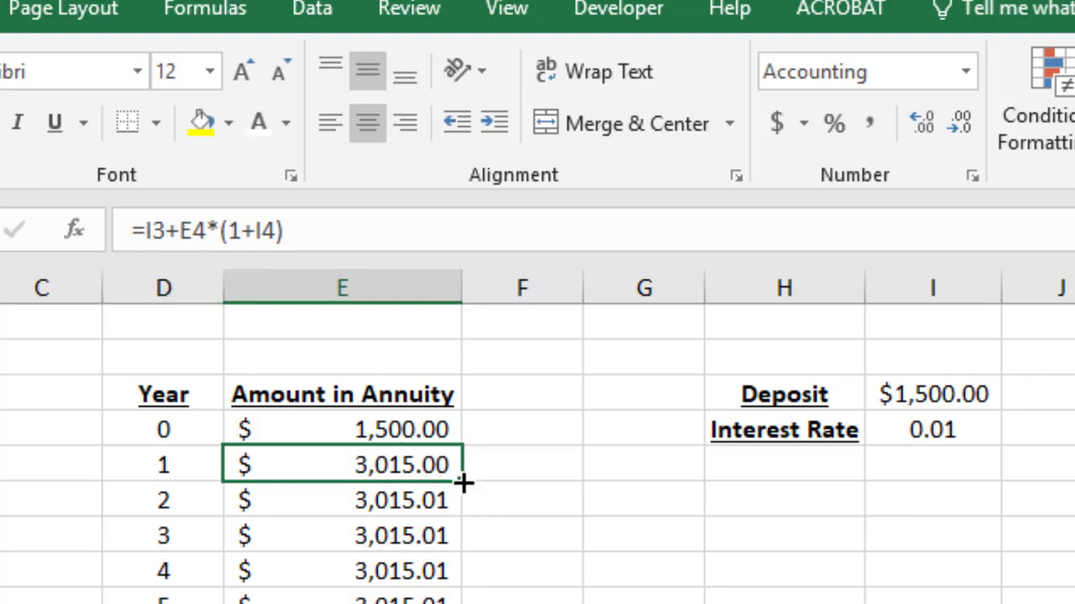
{"action": "left_click_drag", "start_coordinate": [463, 486], "coordinate": [463, 504]}
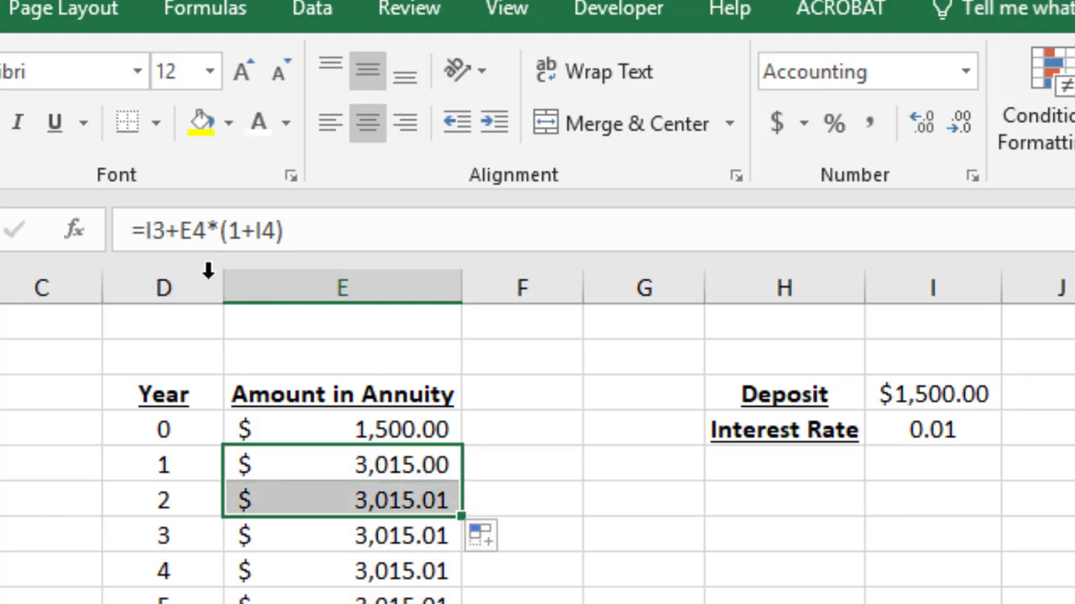
{"action": "left_click", "coordinate": [331, 489]}
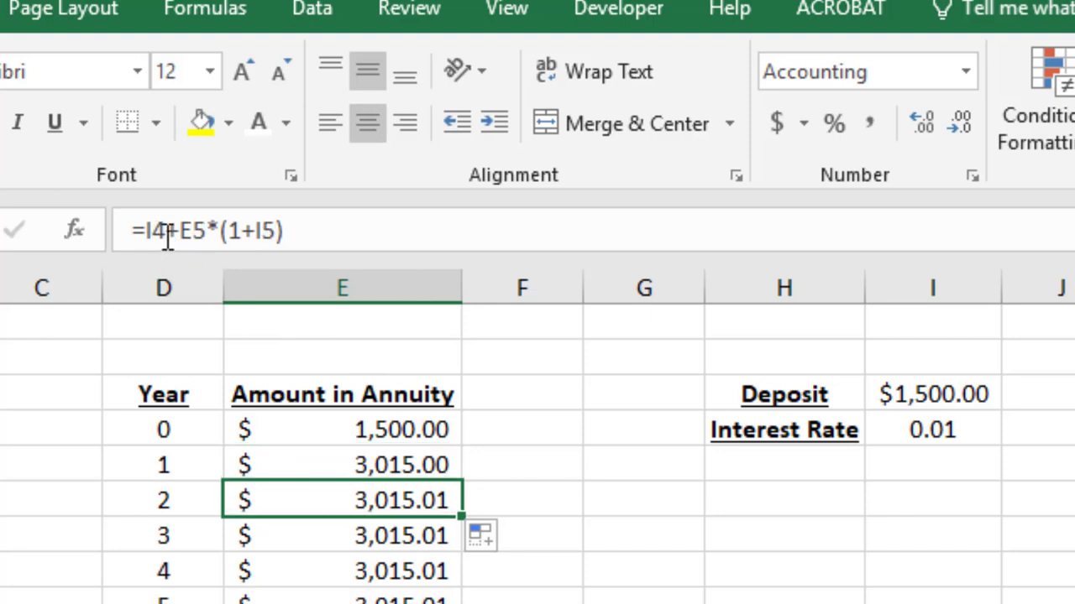
{"action": "left_click_drag", "start_coordinate": [463, 520], "coordinate": [462, 551]}
Examine the formulas in E4 through E9 for how the deposit, previous amount and interest rate references shift by row.
{"action": "left_click", "coordinate": [327, 535]}
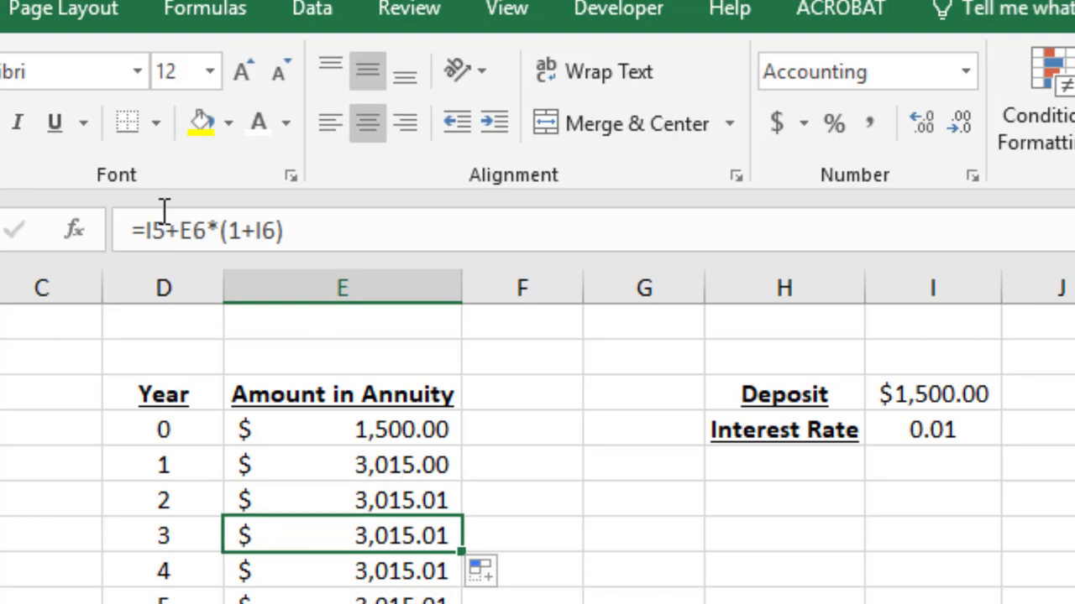
{"action": "left_click", "coordinate": [403, 577]}
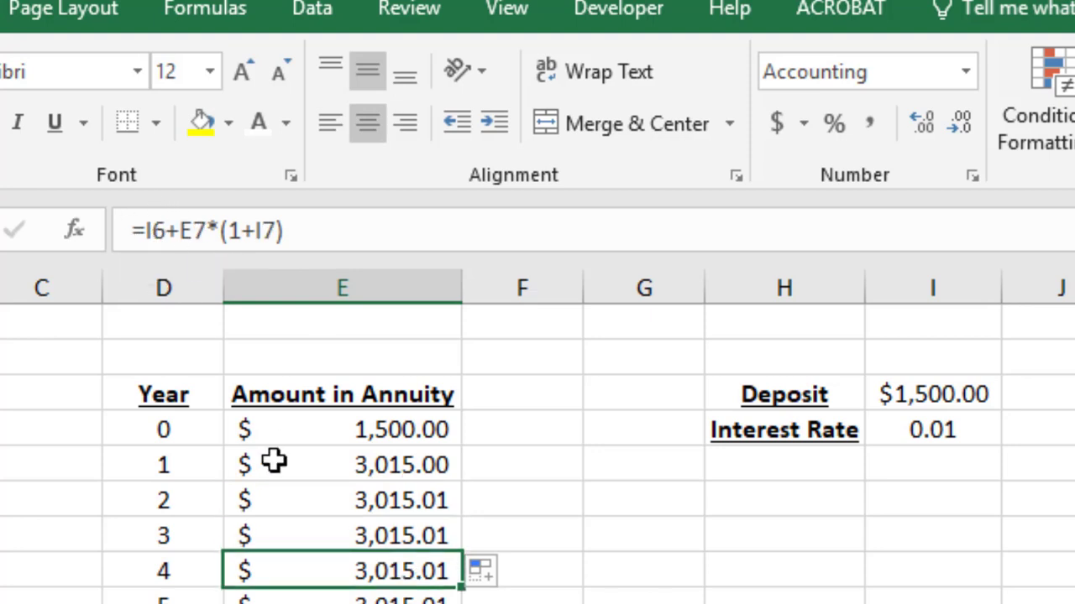
{"action": "left_click", "coordinate": [309, 598]}
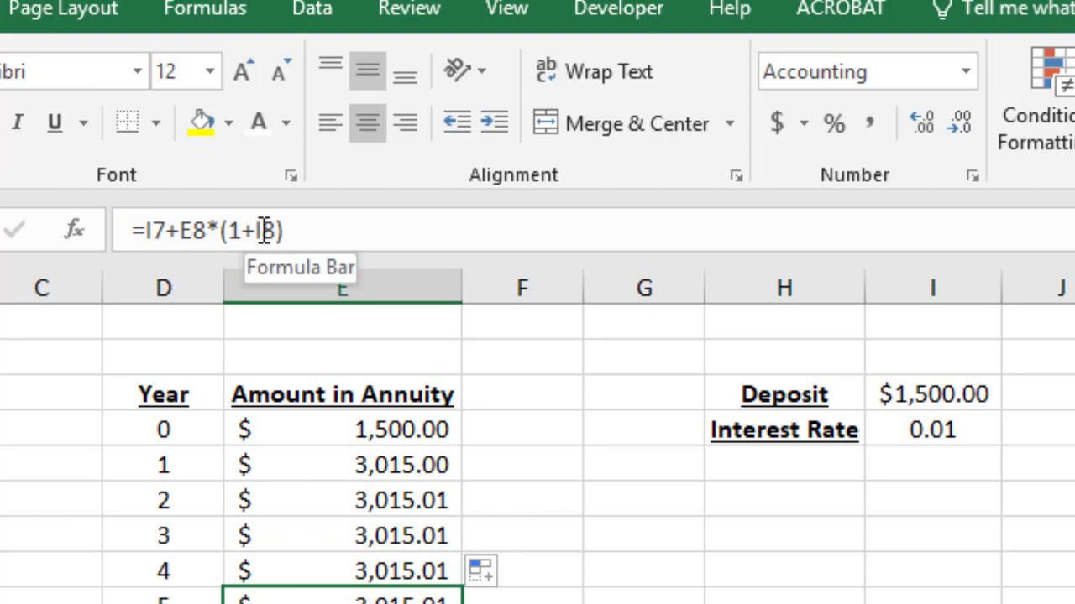
{"action": "left_click", "coordinate": [408, 471]}
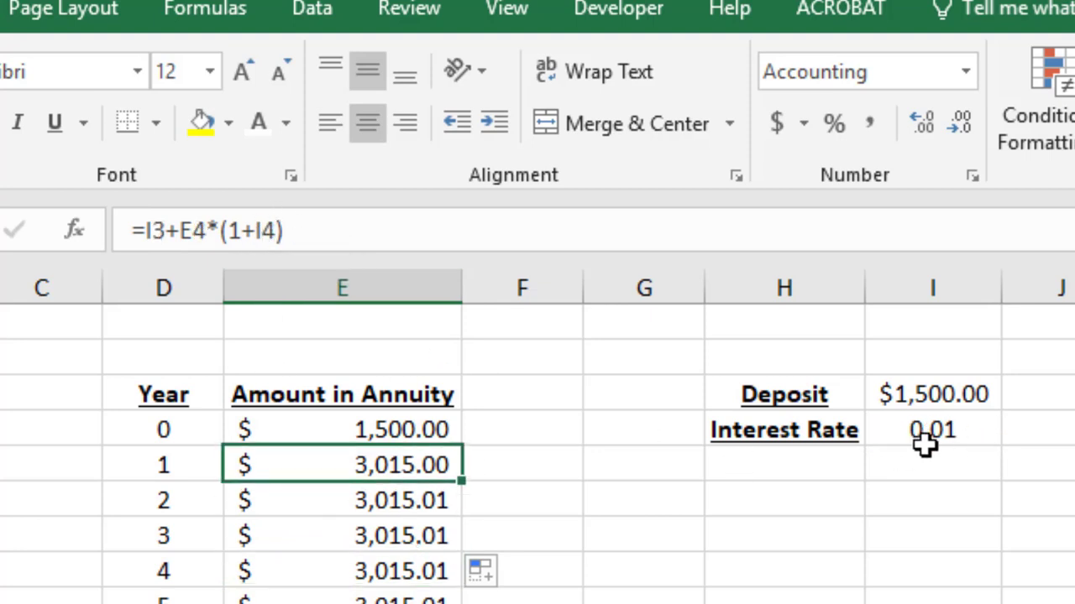
{"action": "left_click", "coordinate": [404, 506]}
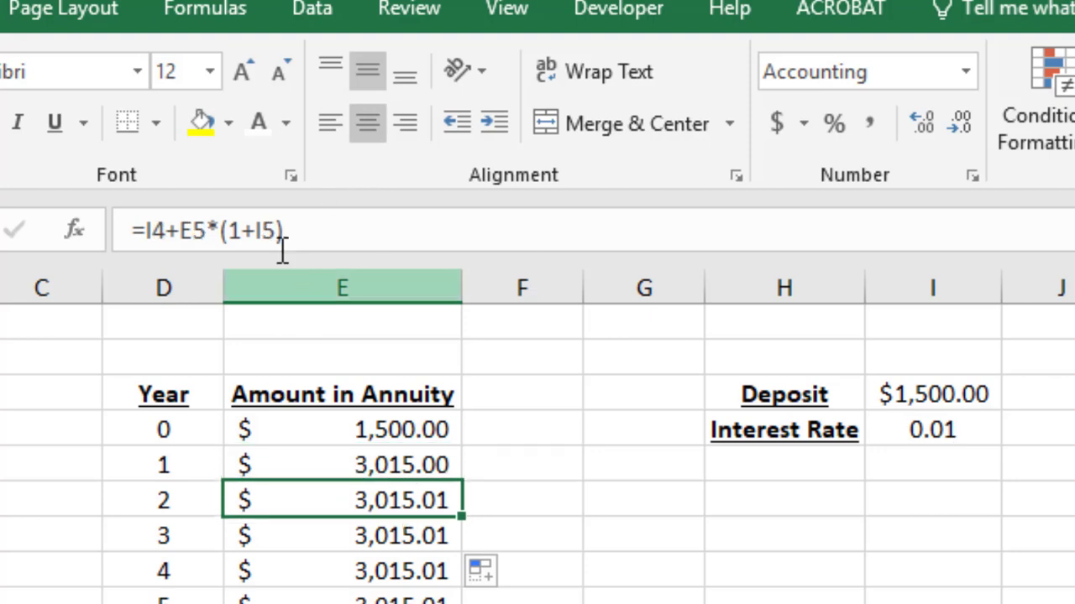
{"action": "left_click", "coordinate": [317, 471]}
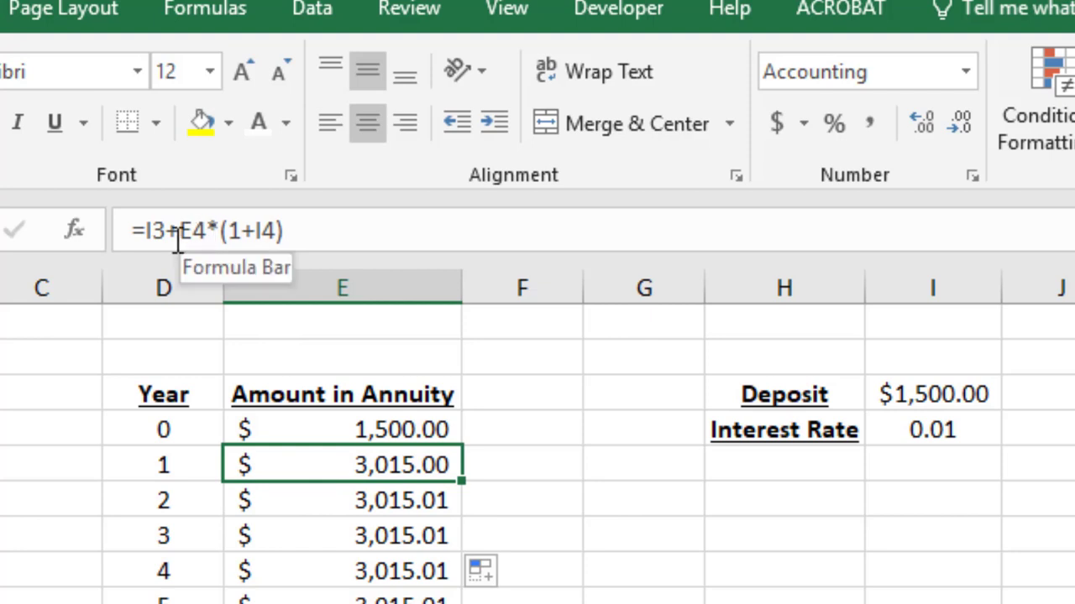
{"action": "left_click", "coordinate": [364, 425]}
{"action": "left_click", "coordinate": [345, 474]}
{"action": "left_click", "coordinate": [374, 502]}
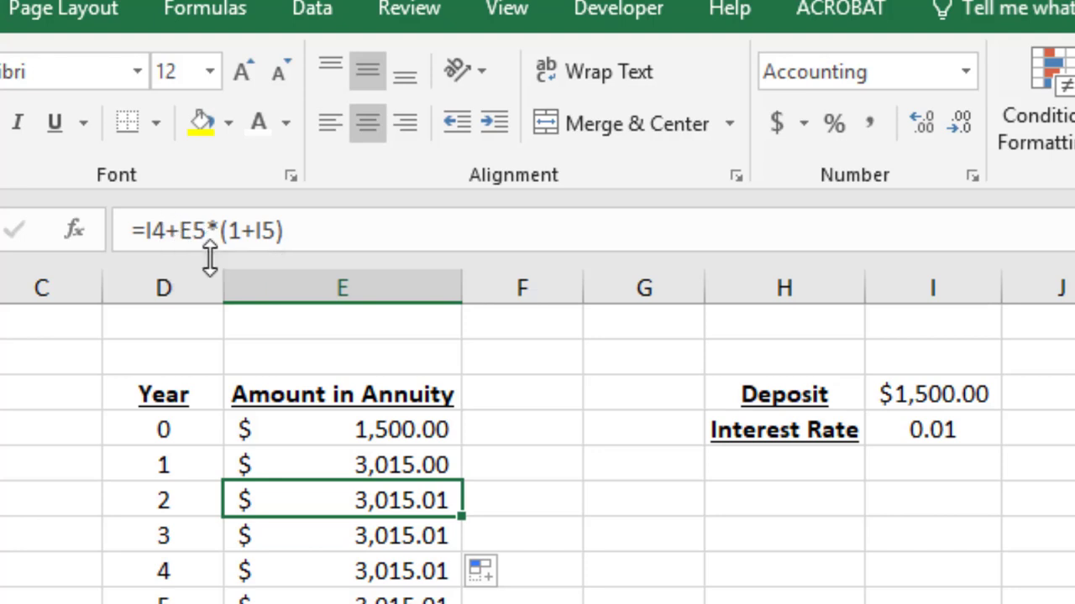
{"action": "left_click", "coordinate": [281, 471]}
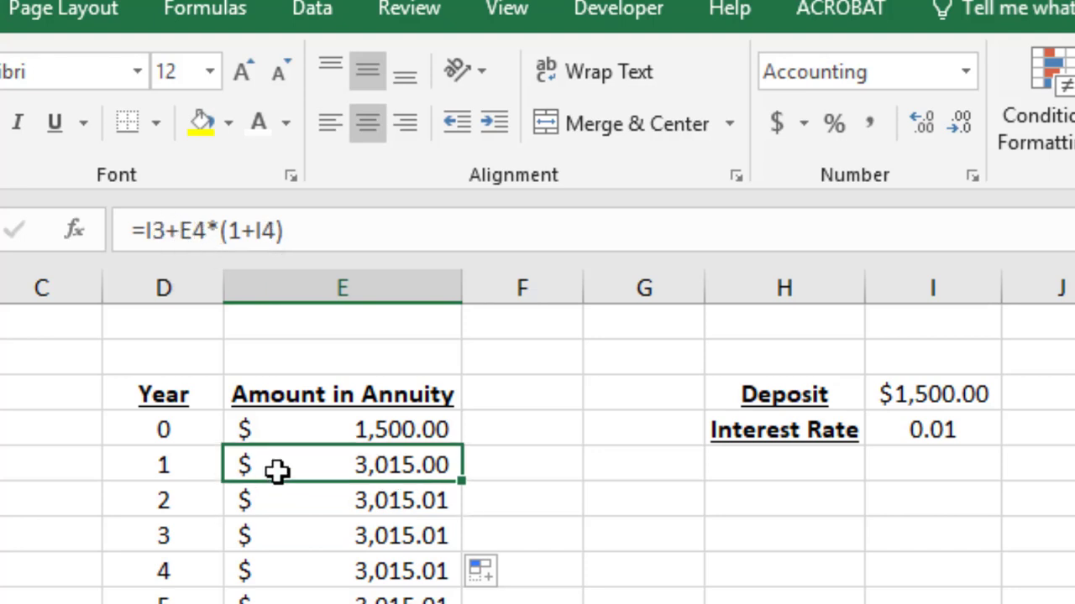
Clear the copied annuity amounts from E6 downward.
{"action": "left_click_drag", "start_coordinate": [296, 507], "coordinate": [296, 600]}
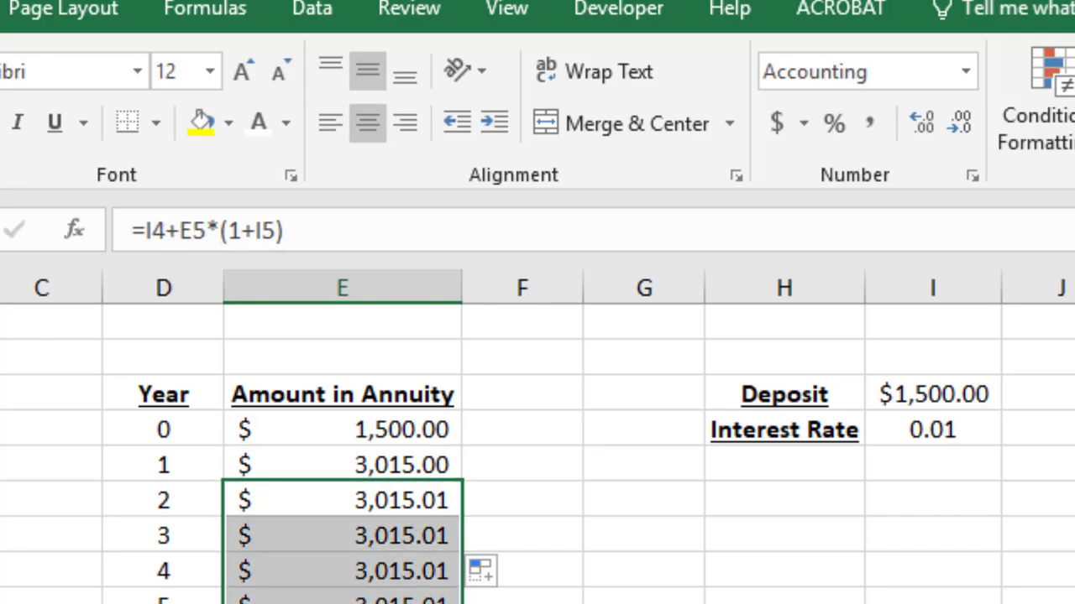
{"action": "key", "text": "Delete"}
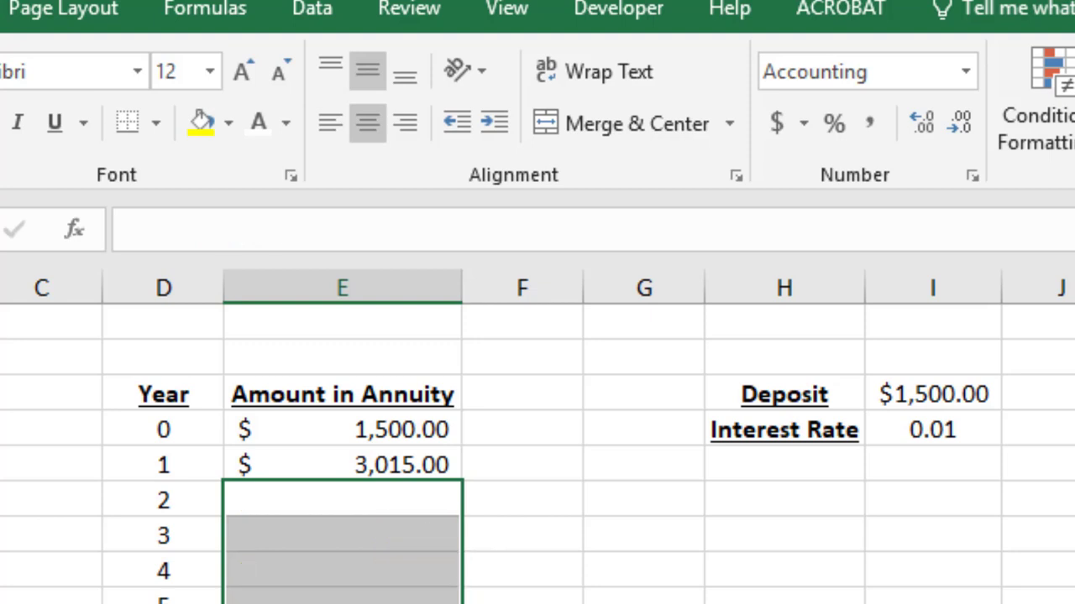
{"action": "key", "text": "alt+F11"}
Try filling the E5 formula down through the remaining years, and clear the copies from E6 downward.
{"action": "left_click", "coordinate": [349, 466]}
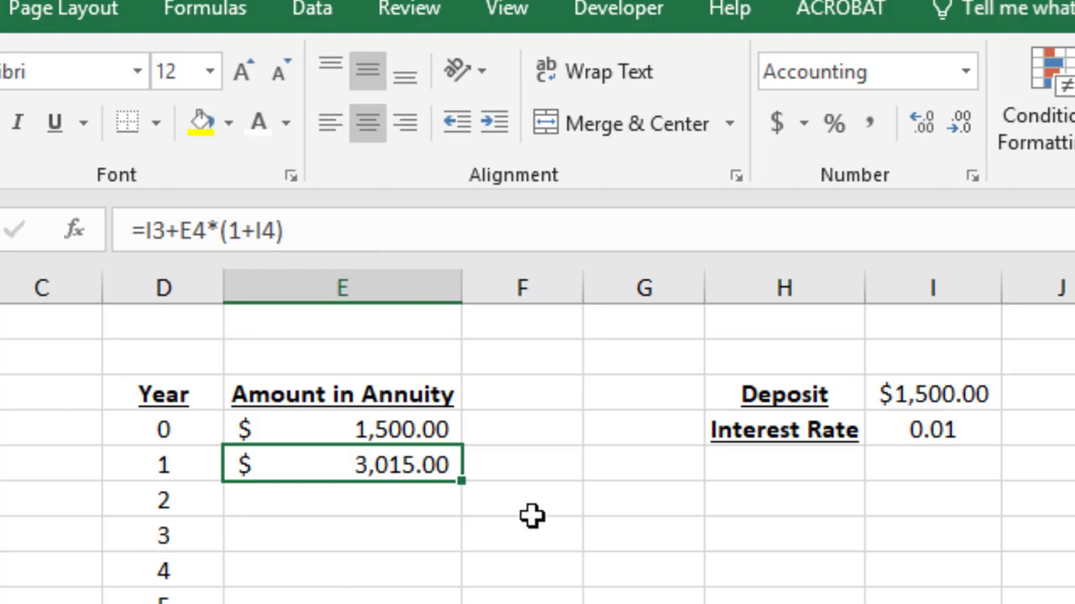
{"action": "left_click_drag", "start_coordinate": [460, 480], "coordinate": [460, 601]}
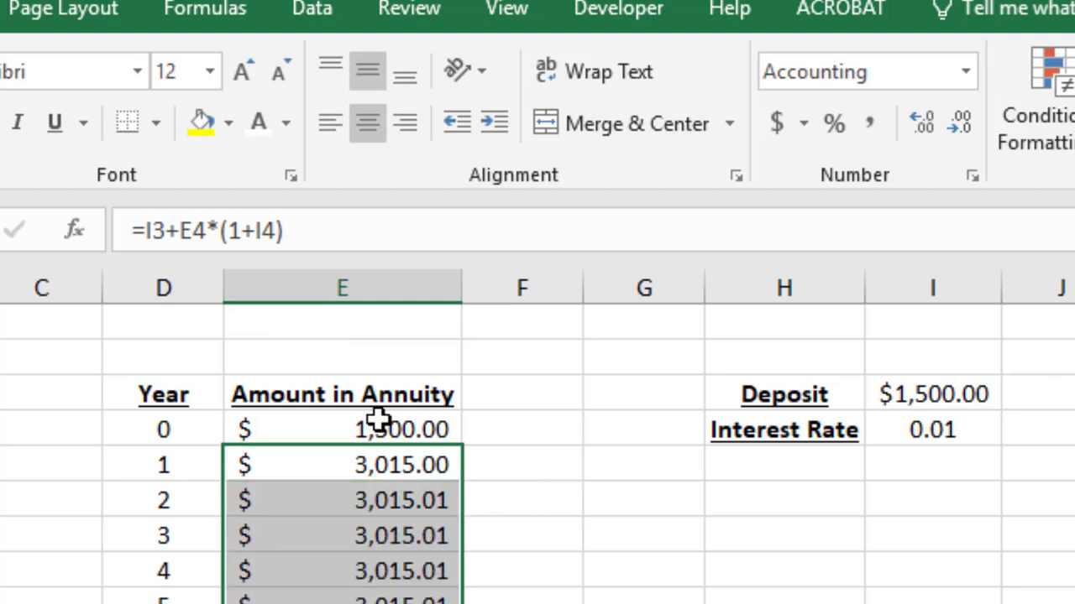
{"action": "left_click", "coordinate": [391, 601]}
{"action": "left_click", "coordinate": [391, 541]}
{"action": "left_click", "coordinate": [392, 601]}
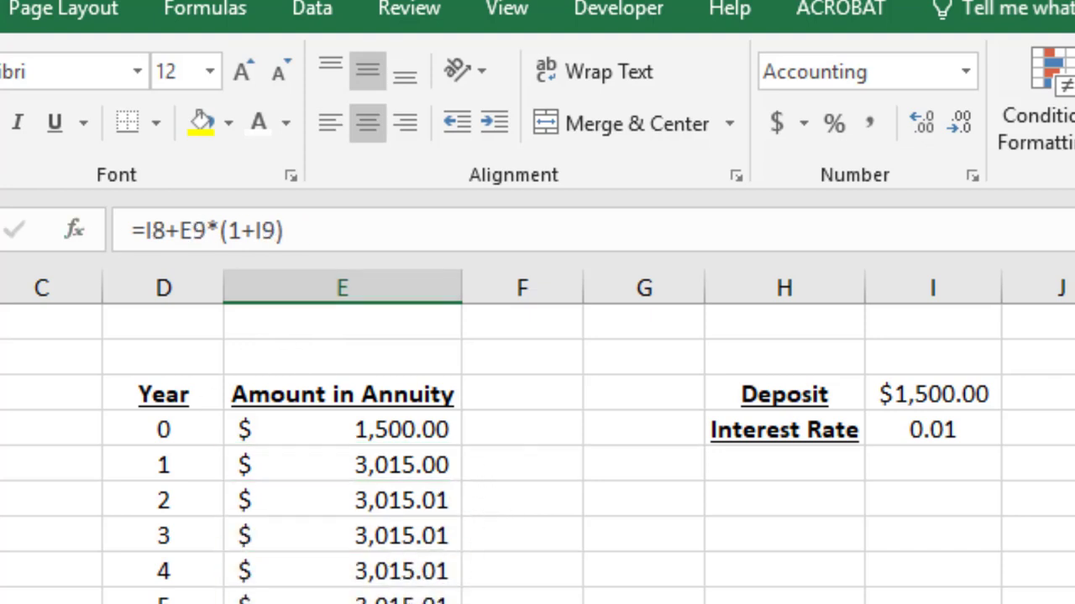
{"action": "left_click", "coordinate": [393, 601]}
{"action": "left_click", "coordinate": [375, 502], "text": "shift"}
{"action": "key", "text": "Delete"}
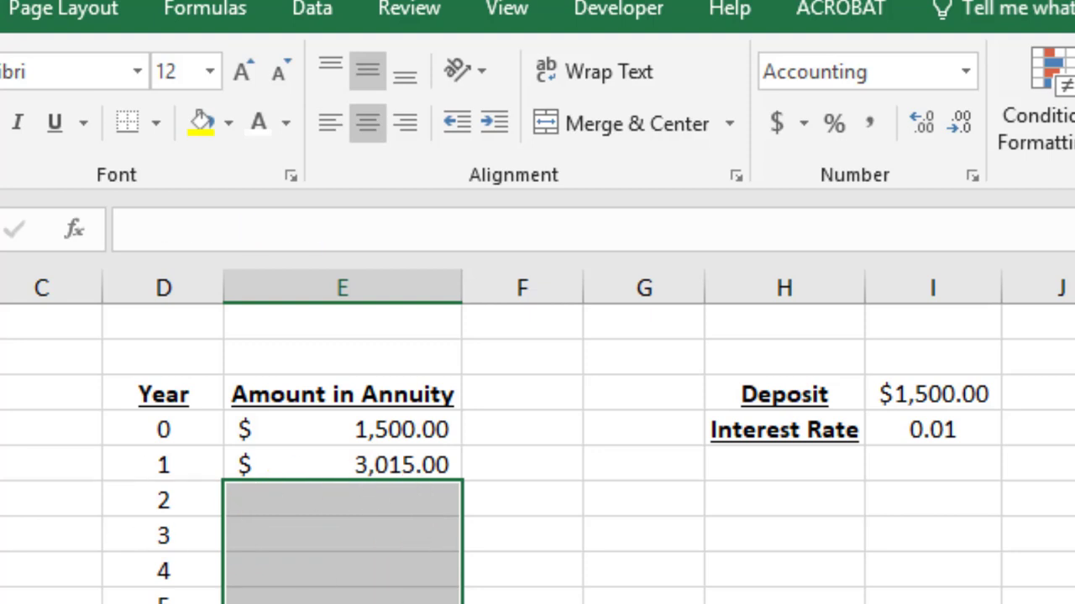
Make the deposit reference in the E5 formula absolute as $I$3, and copy the formula down to E6.
{"action": "left_click", "coordinate": [355, 463]}
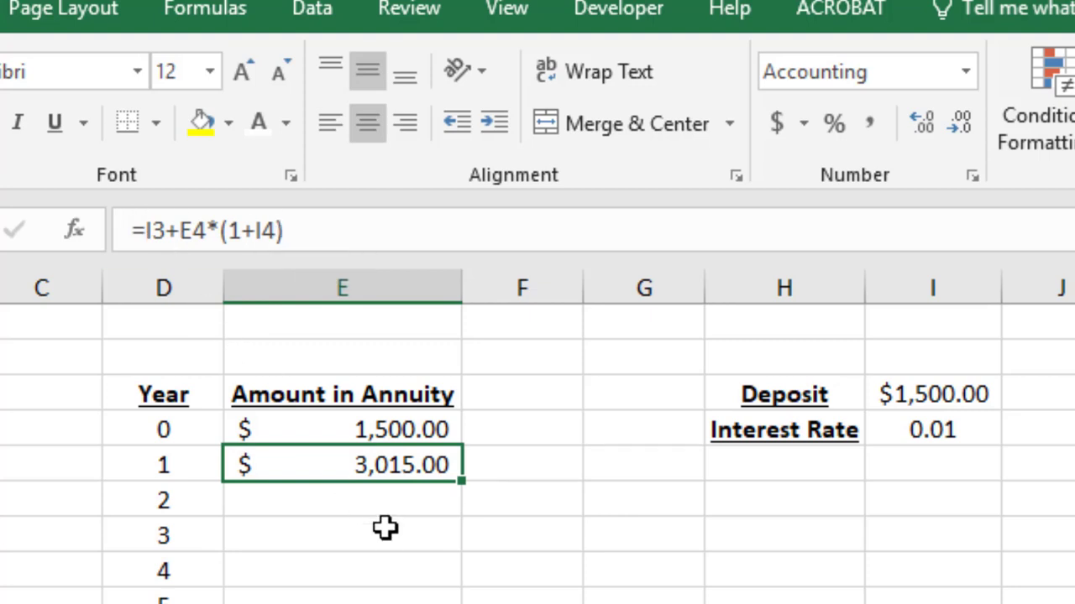
{"action": "left_click", "coordinate": [168, 225]}
{"action": "left_click_drag", "start_coordinate": [165, 229], "coordinate": [148, 230]}
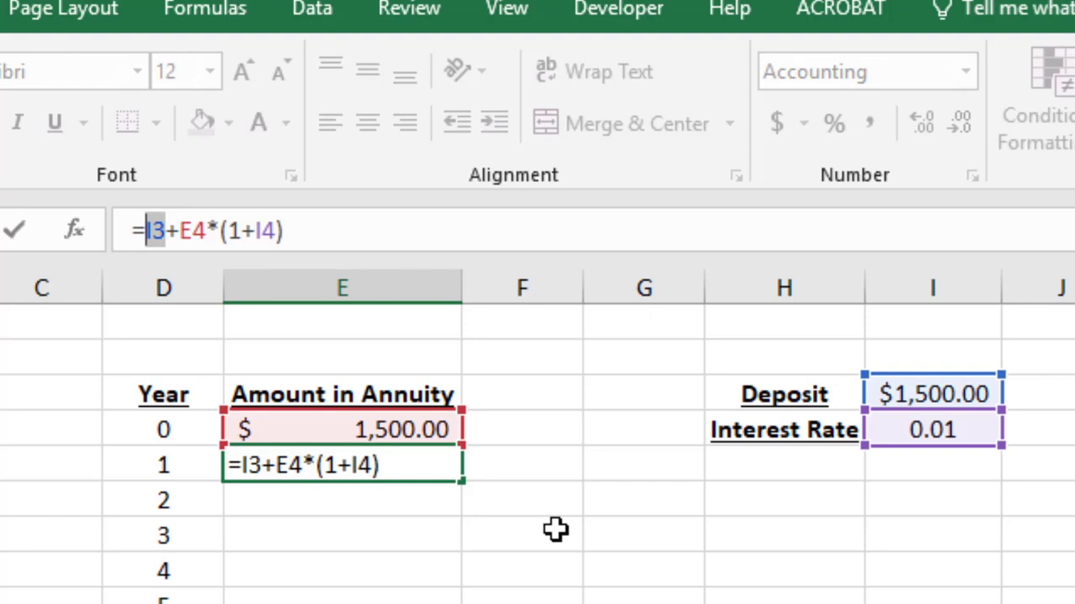
{"action": "key", "text": "F4"}
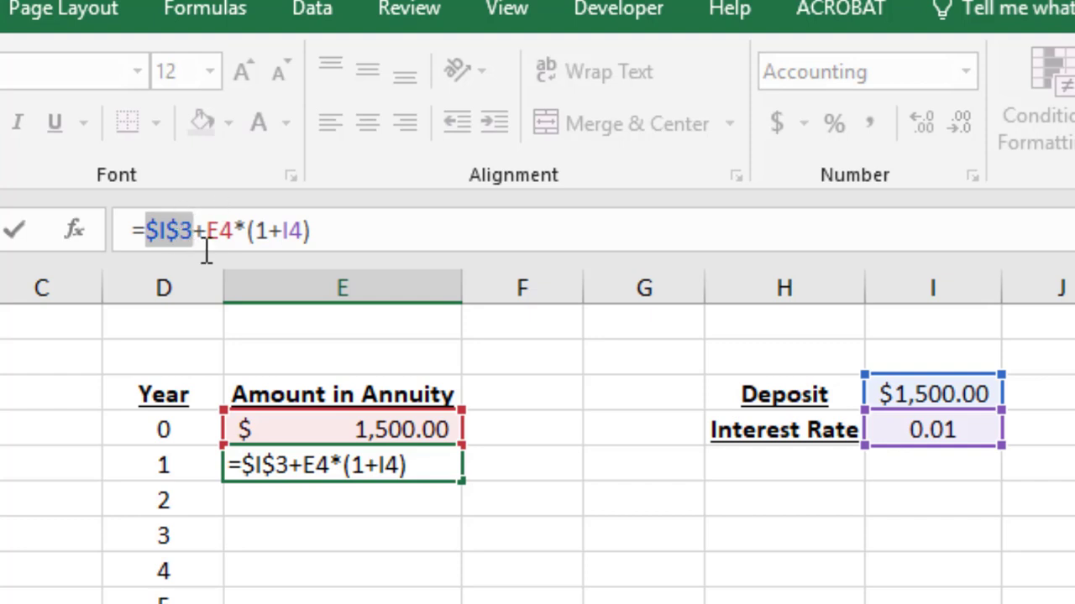
{"action": "key", "text": "Return"}
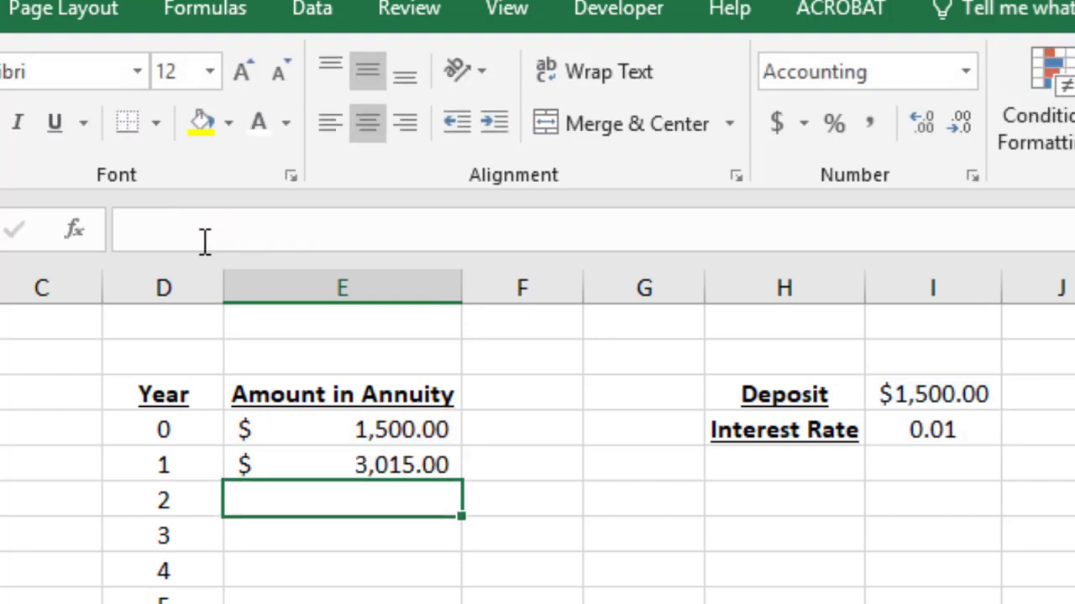
{"action": "left_click", "coordinate": [336, 465]}
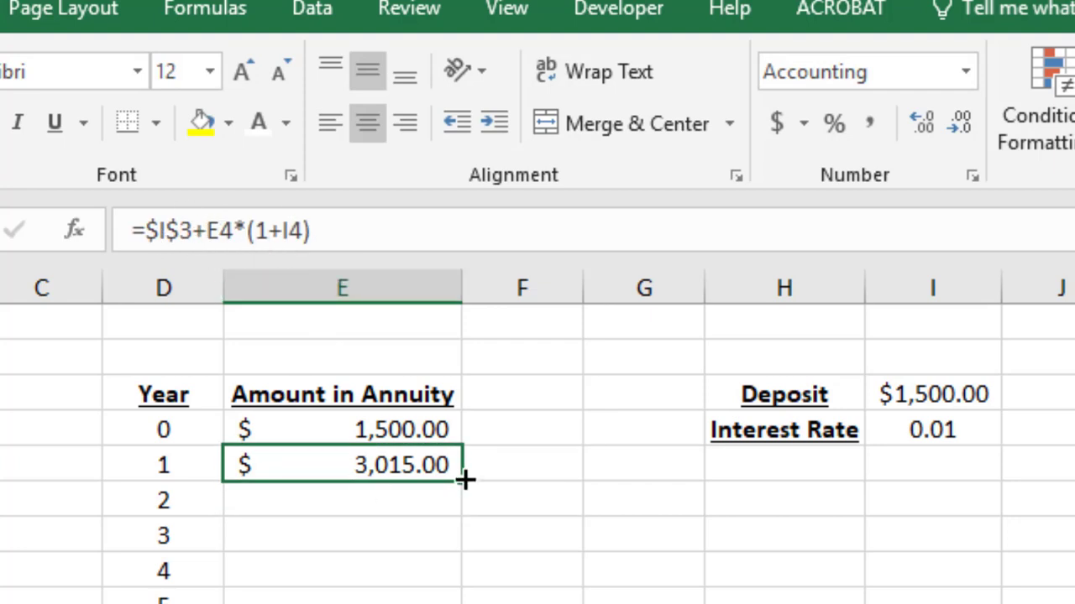
{"action": "left_click_drag", "start_coordinate": [466, 478], "coordinate": [463, 511]}
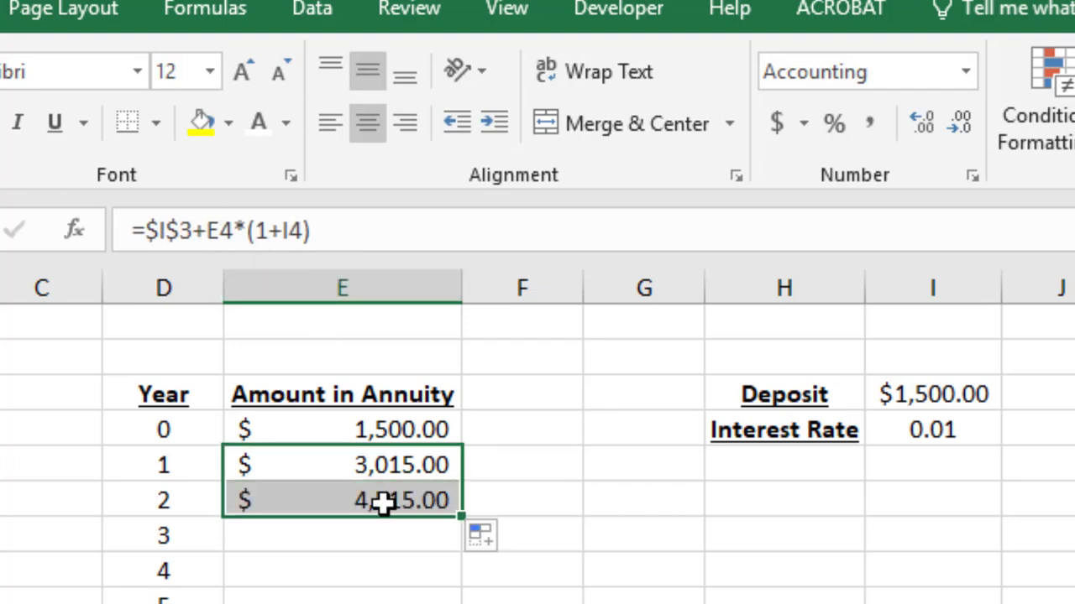
Try filling the E6 formula down the remaining years, check the deposit reference in the copies, and clear them from E6 downward.
{"action": "left_click", "coordinate": [378, 501]}
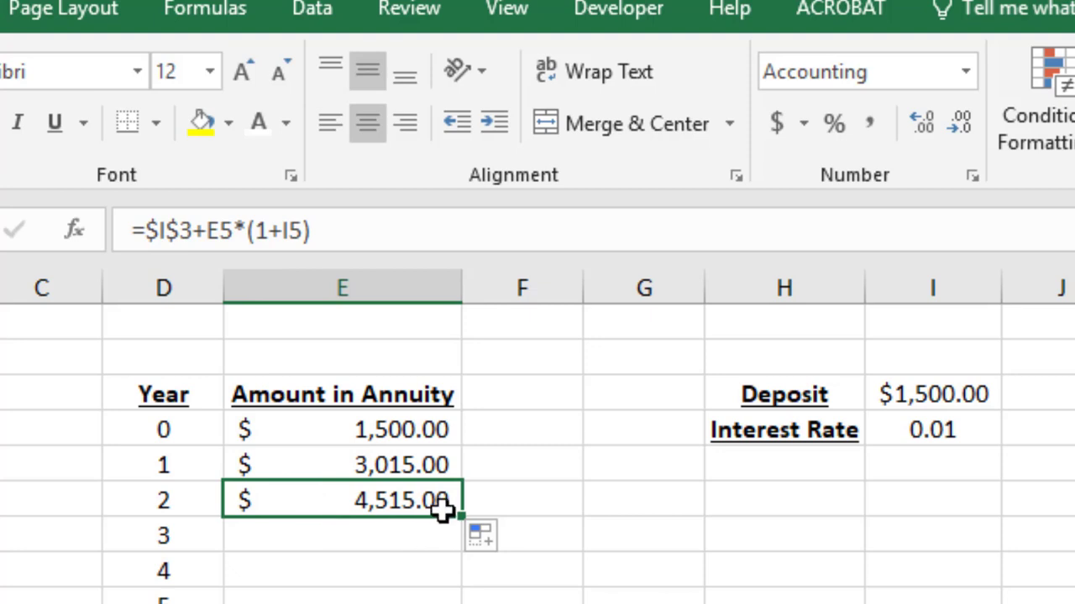
{"action": "left_click_drag", "start_coordinate": [460, 512], "coordinate": [458, 601]}
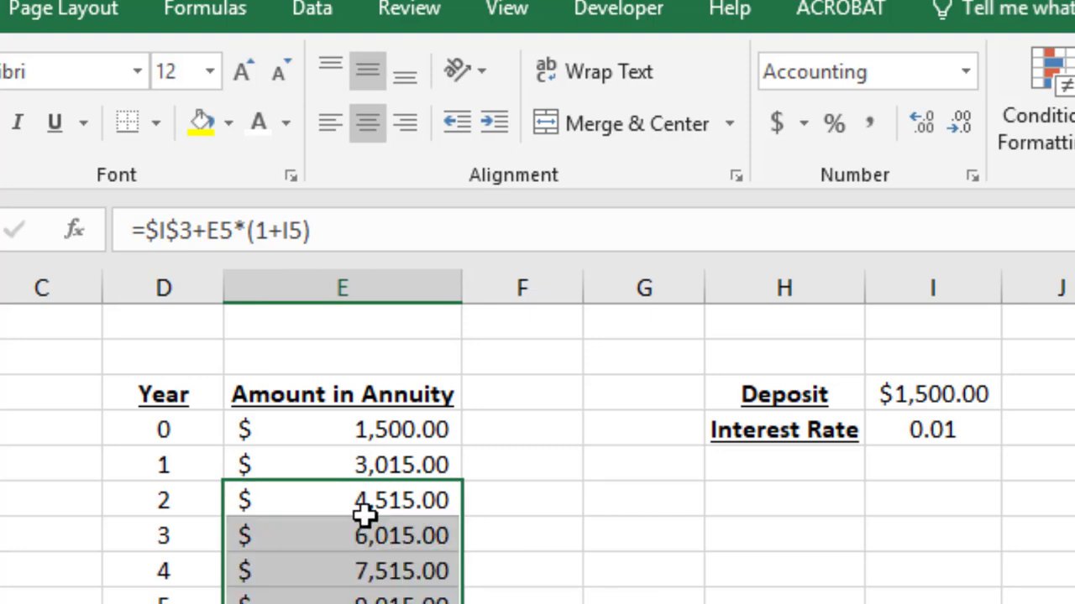
{"action": "left_click", "coordinate": [331, 544]}
{"action": "left_click", "coordinate": [329, 601]}
{"action": "left_click", "coordinate": [328, 603]}
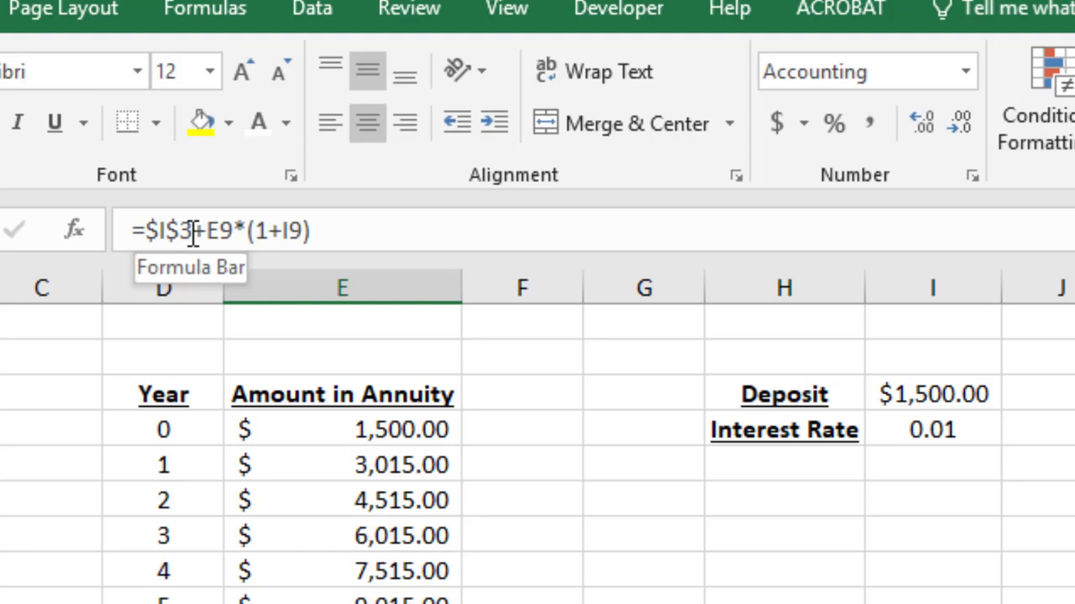
{"action": "left_click_drag", "start_coordinate": [336, 603], "coordinate": [341, 509]}
{"action": "key", "text": "Delete"}
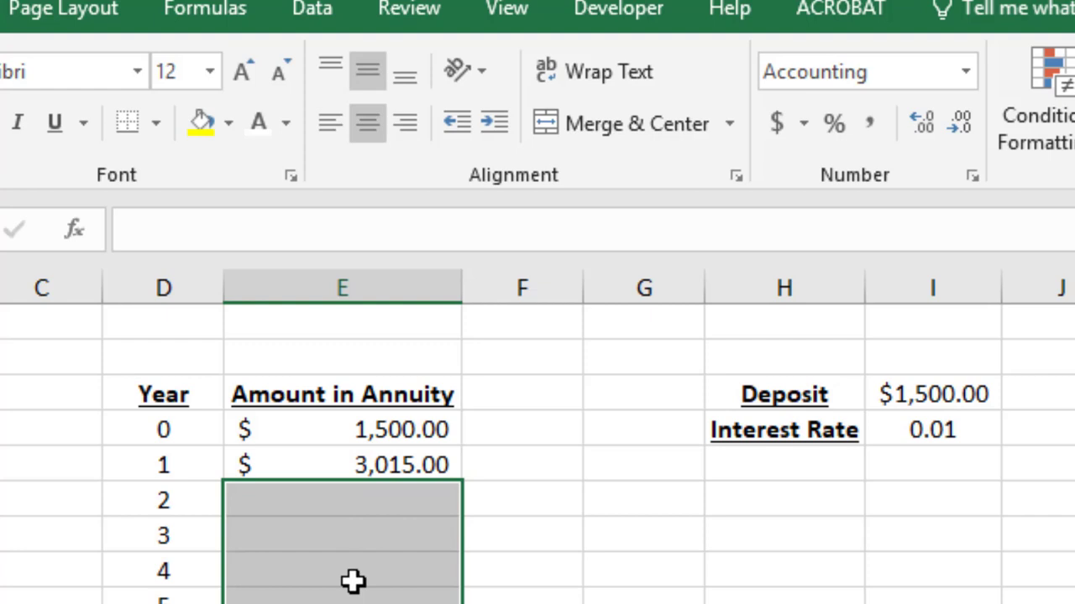
Make the interest rate reference in the E5 formula absolute as $I$4.
{"action": "left_click", "coordinate": [396, 470]}
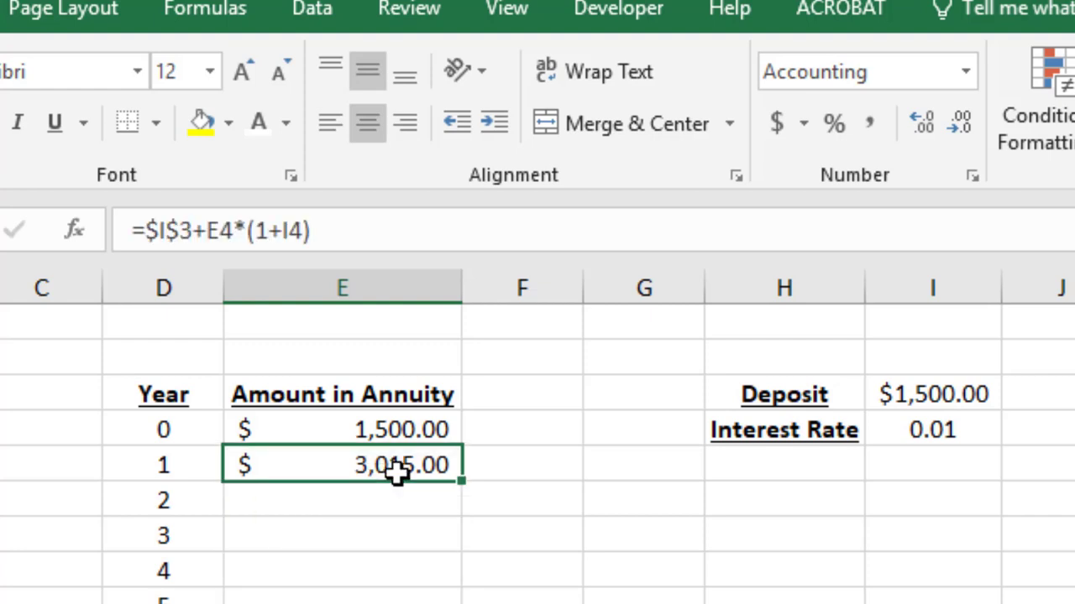
{"action": "left_click", "coordinate": [304, 230]}
{"action": "left_click_drag", "start_coordinate": [304, 230], "coordinate": [282, 230]}
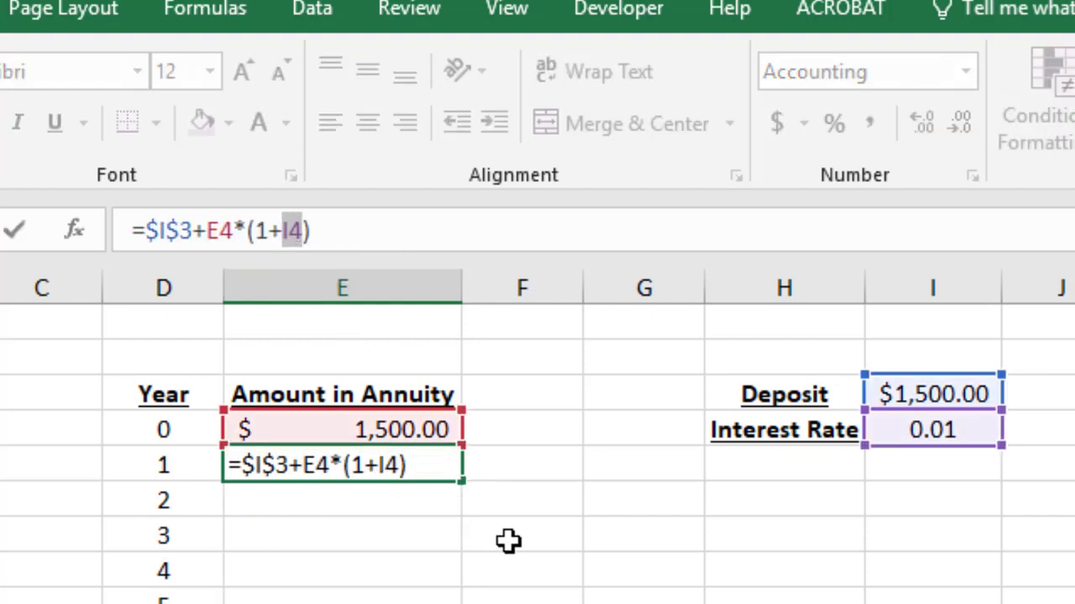
{"action": "key", "text": "F4"}
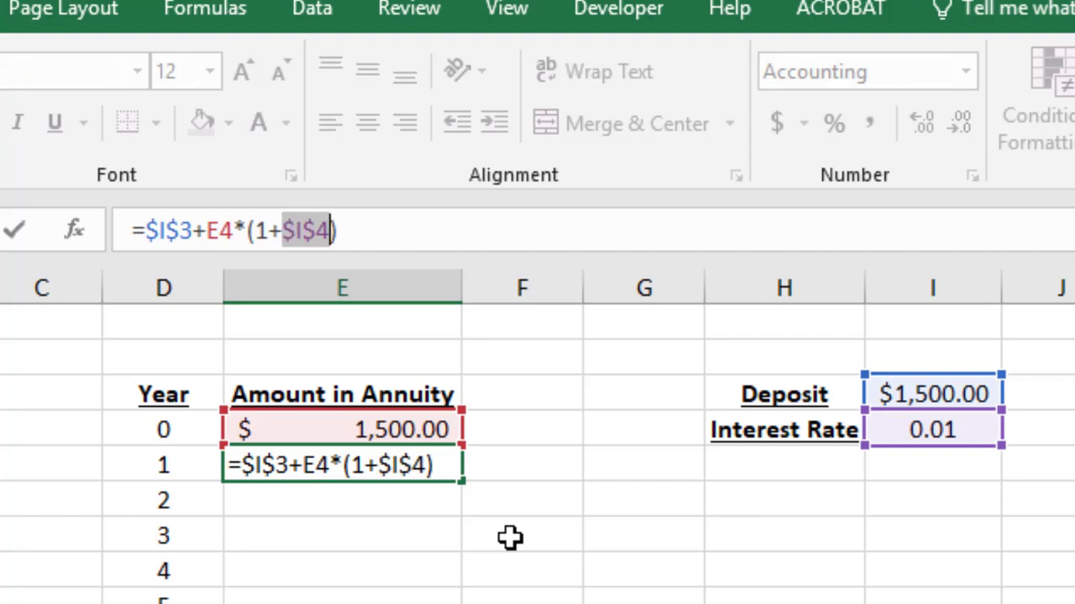
{"action": "key", "text": "Return"}
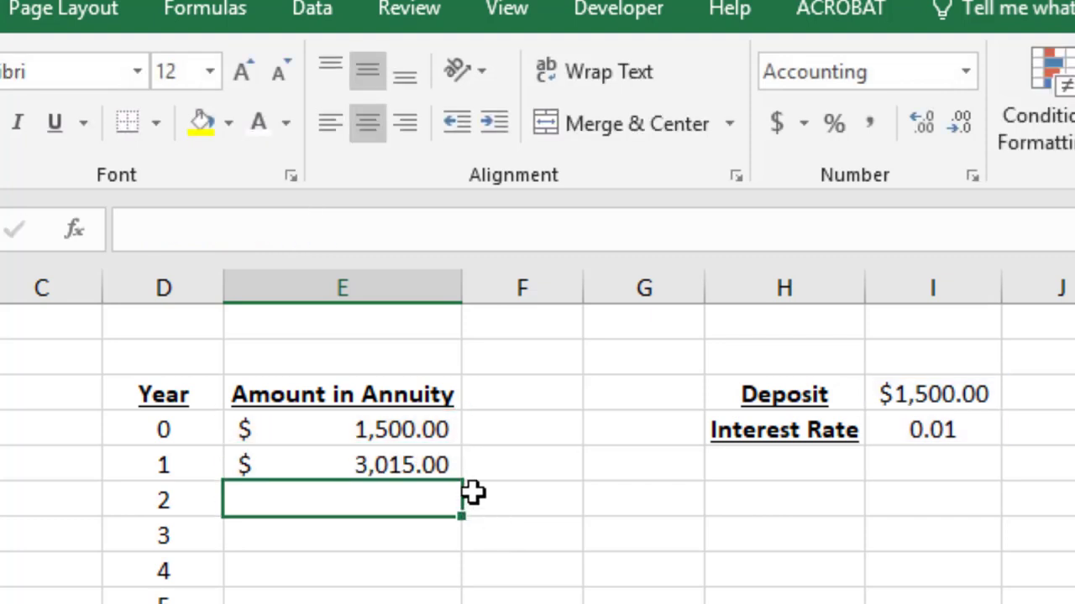
Copy the E5 formula to E6, check its references, and fill it down through year 20.
{"action": "left_click", "coordinate": [416, 468]}
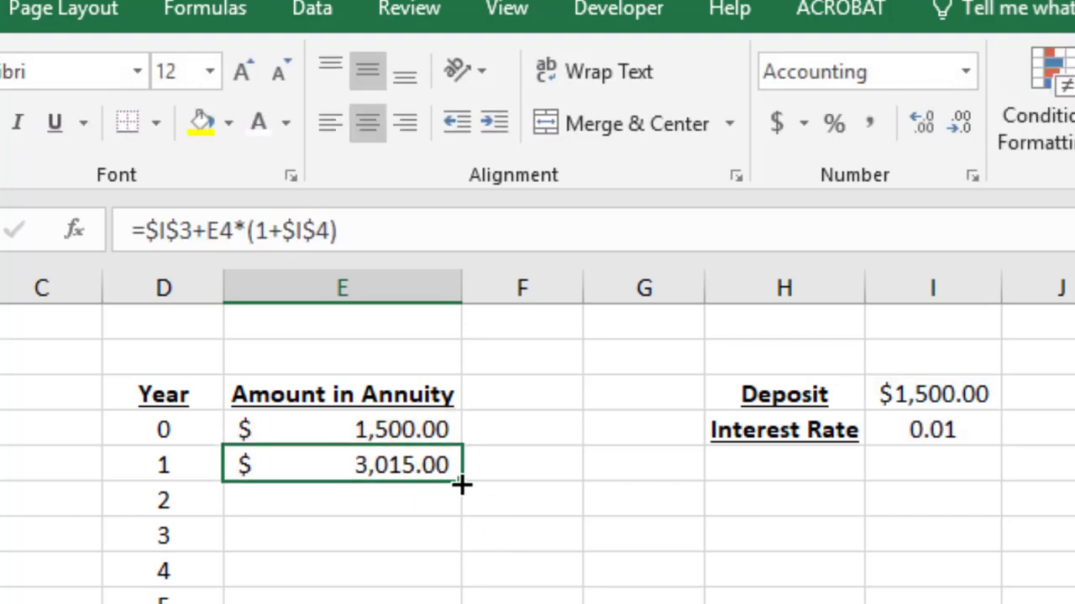
{"action": "left_click_drag", "start_coordinate": [461, 483], "coordinate": [462, 501]}
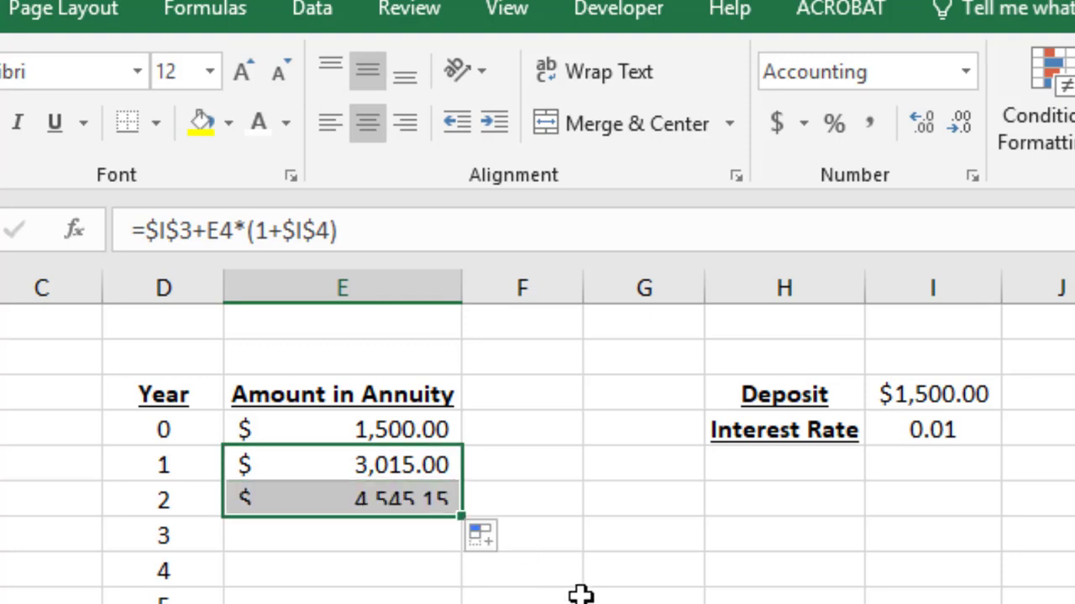
{"action": "left_click", "coordinate": [407, 510]}
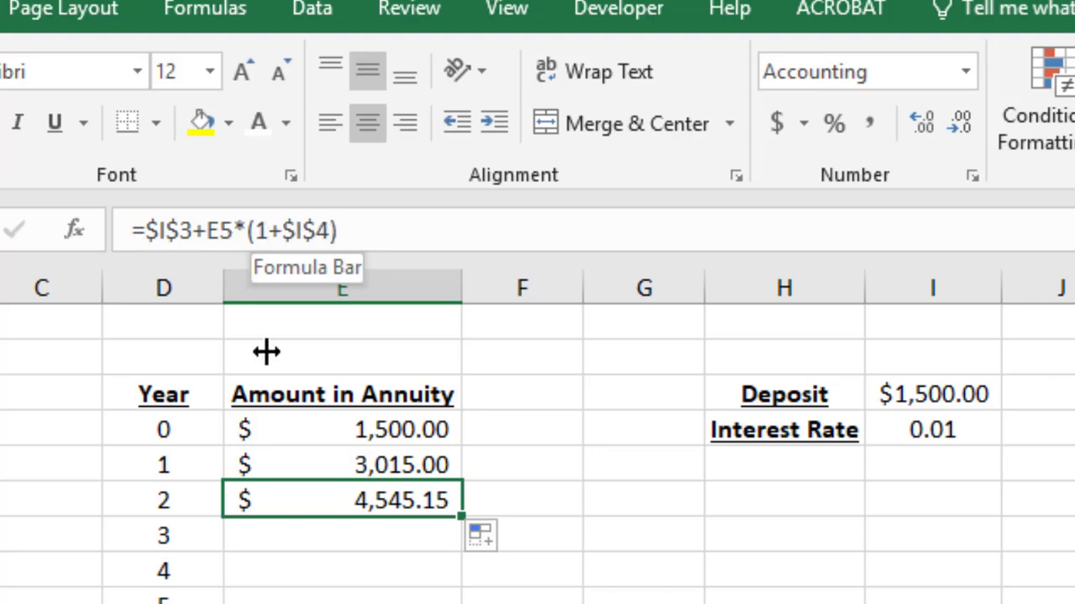
{"action": "left_click", "coordinate": [311, 464]}
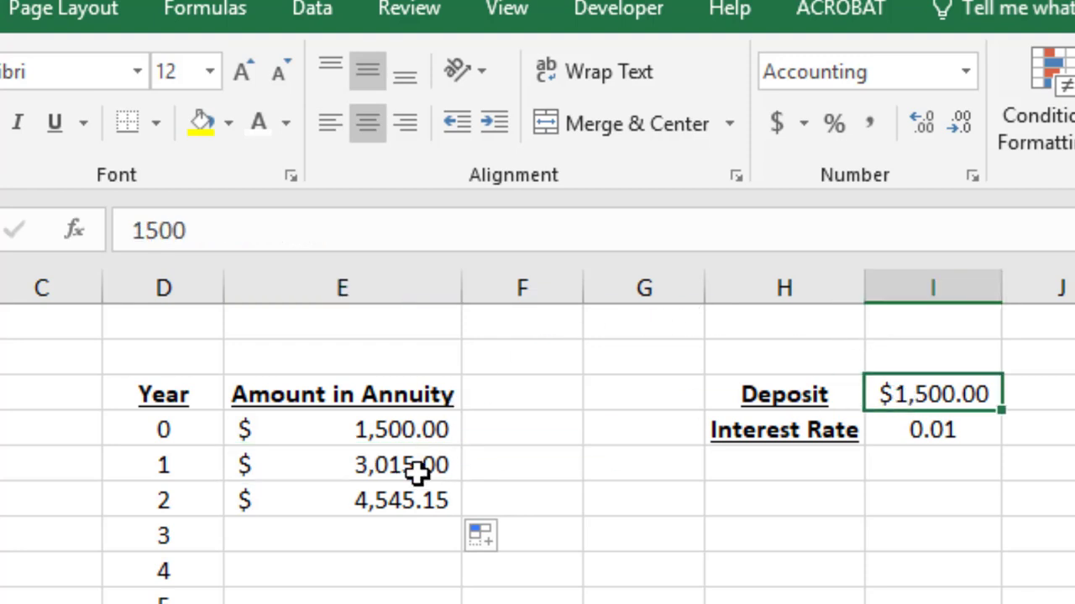
{"action": "left_click", "coordinate": [372, 498]}
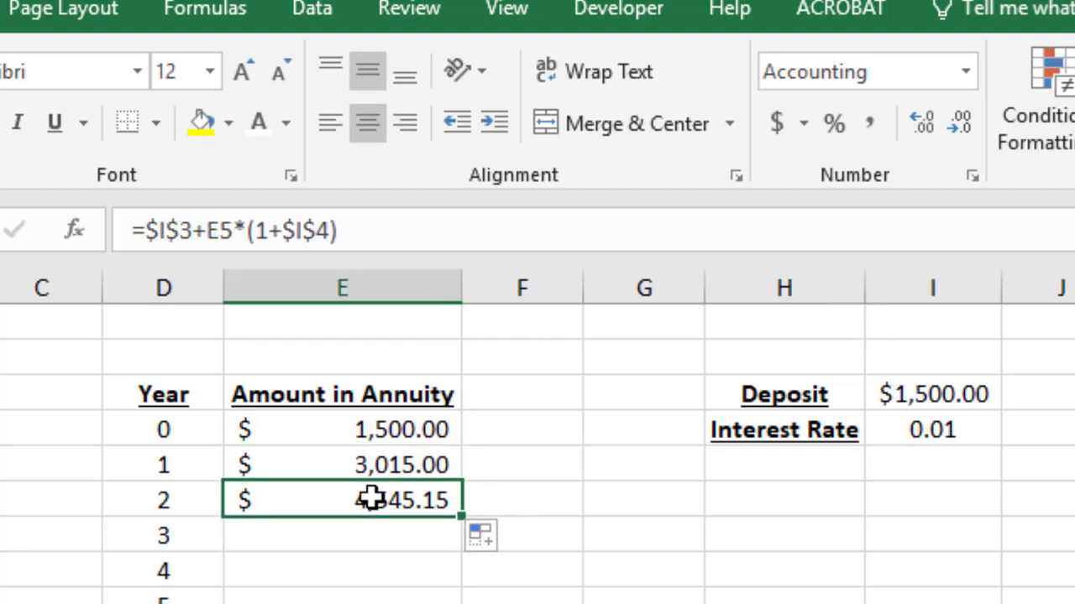
{"action": "double_click", "coordinate": [458, 518]}
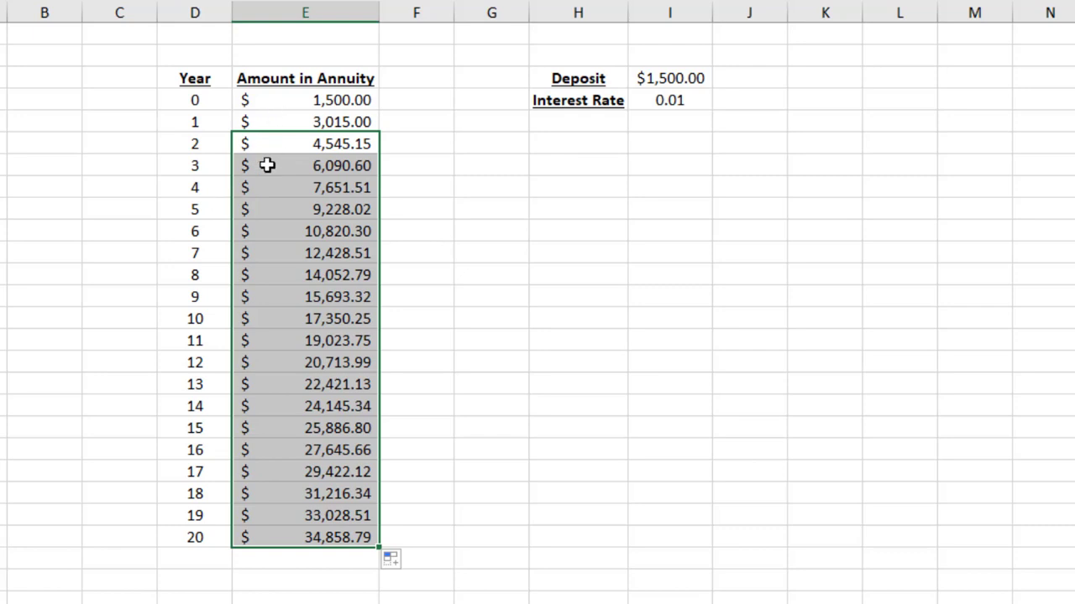
Compare the annuity amounts for year 0 and year 20.
{"action": "left_click", "coordinate": [282, 541]}
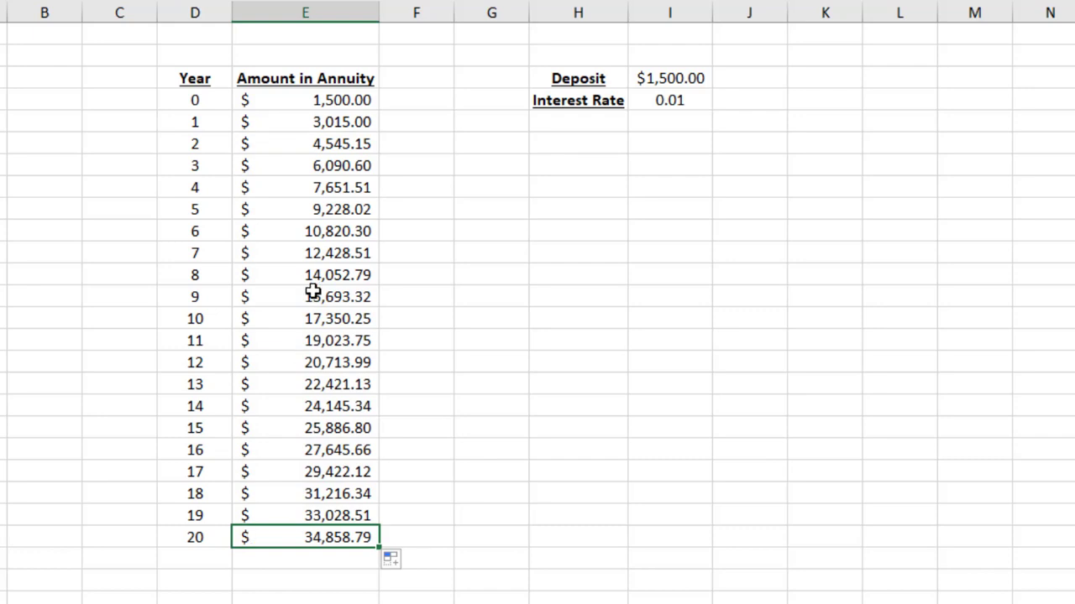
{"action": "left_click_drag", "start_coordinate": [187, 102], "coordinate": [256, 94]}
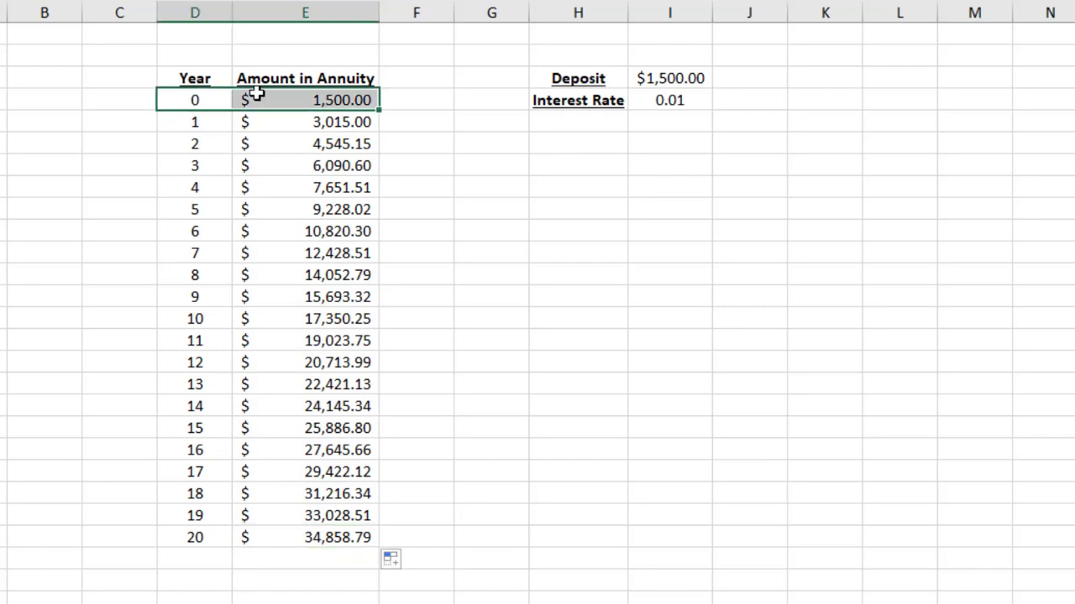
{"action": "left_click", "coordinate": [357, 106]}
{"action": "left_click", "coordinate": [310, 532]}
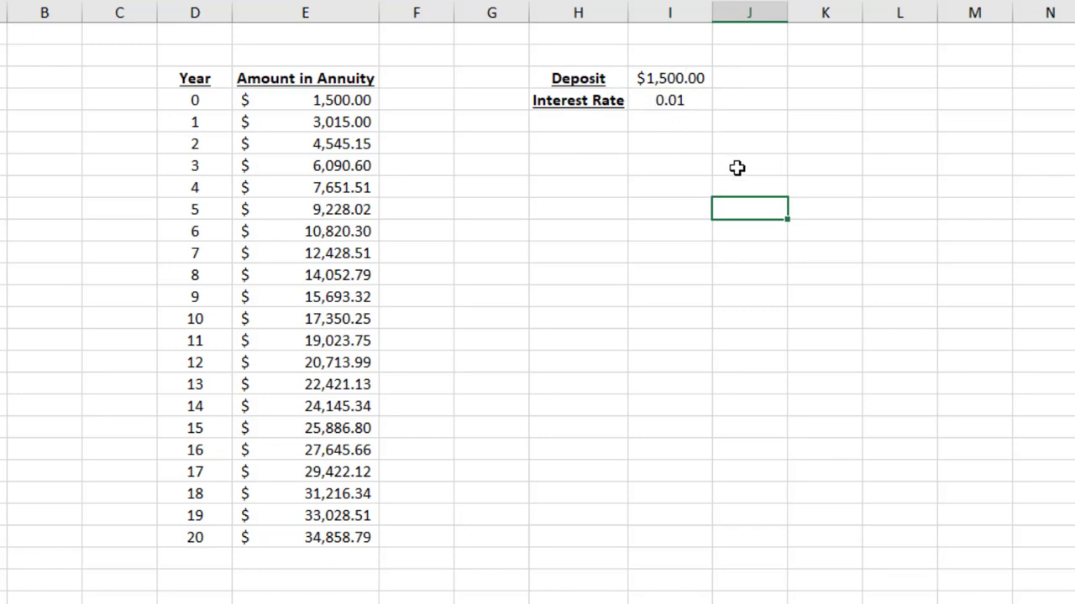
Try a deposit of 1600 in I3 to see the annuity amounts recalculate, and set the deposit back to 1500.
{"action": "left_click", "coordinate": [677, 75]}
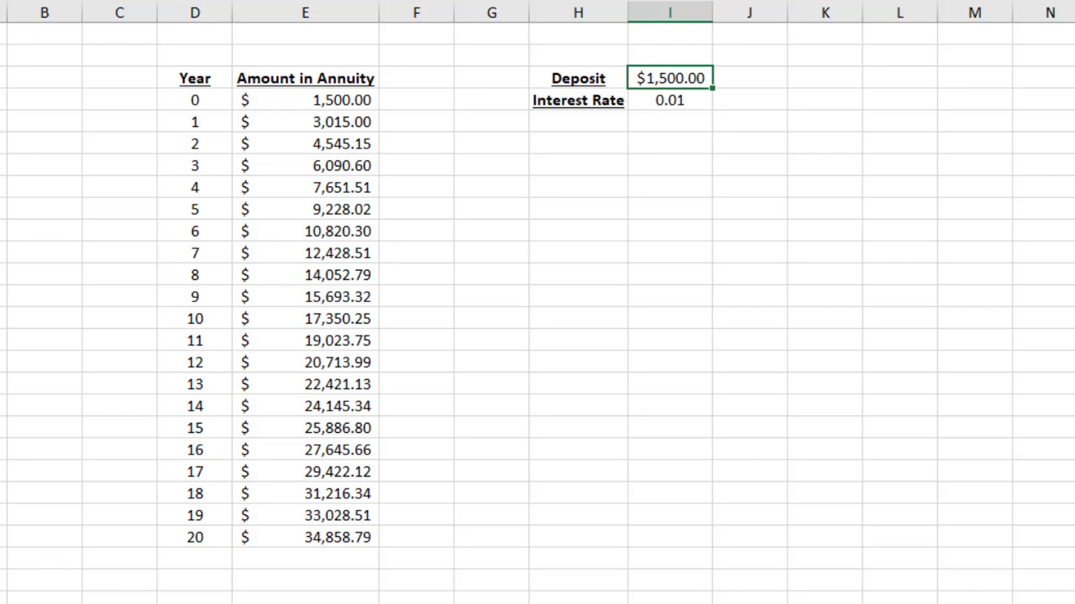
{"action": "type", "text": "1600"}
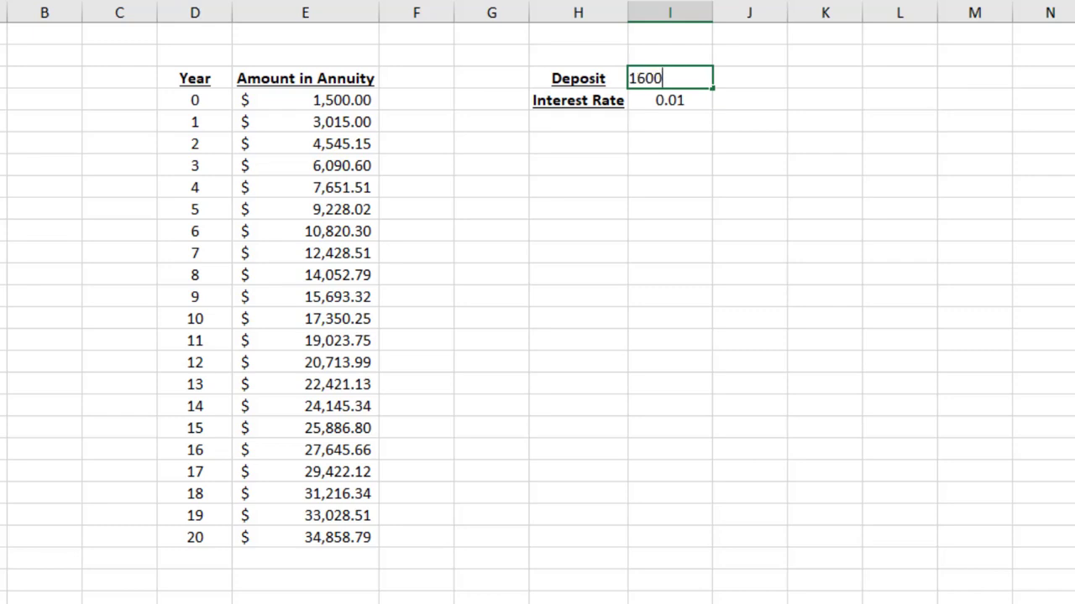
{"action": "key", "text": "Return"}
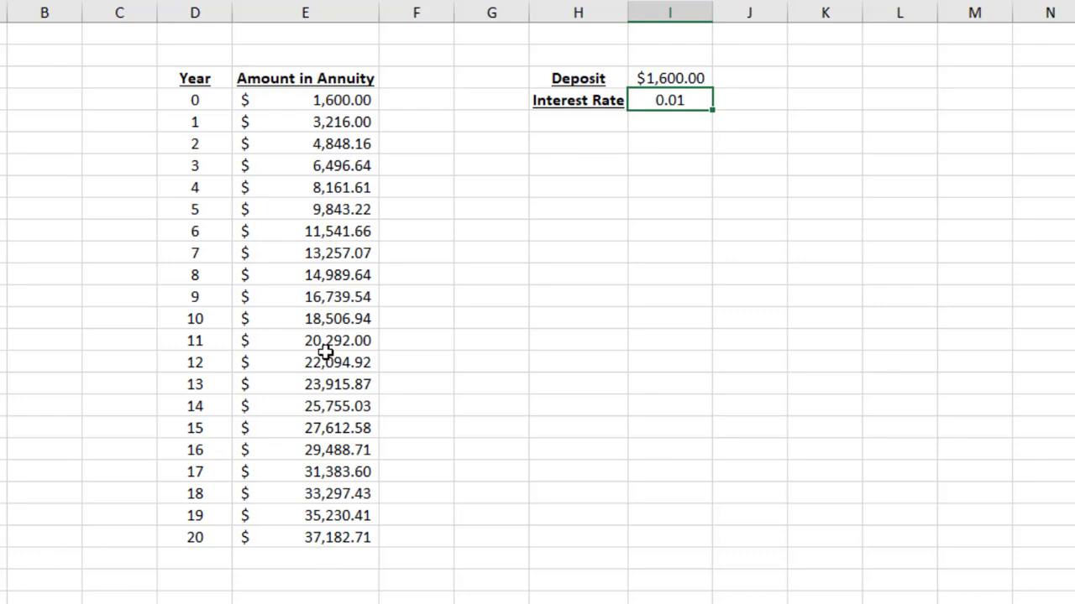
{"action": "left_click", "coordinate": [344, 275]}
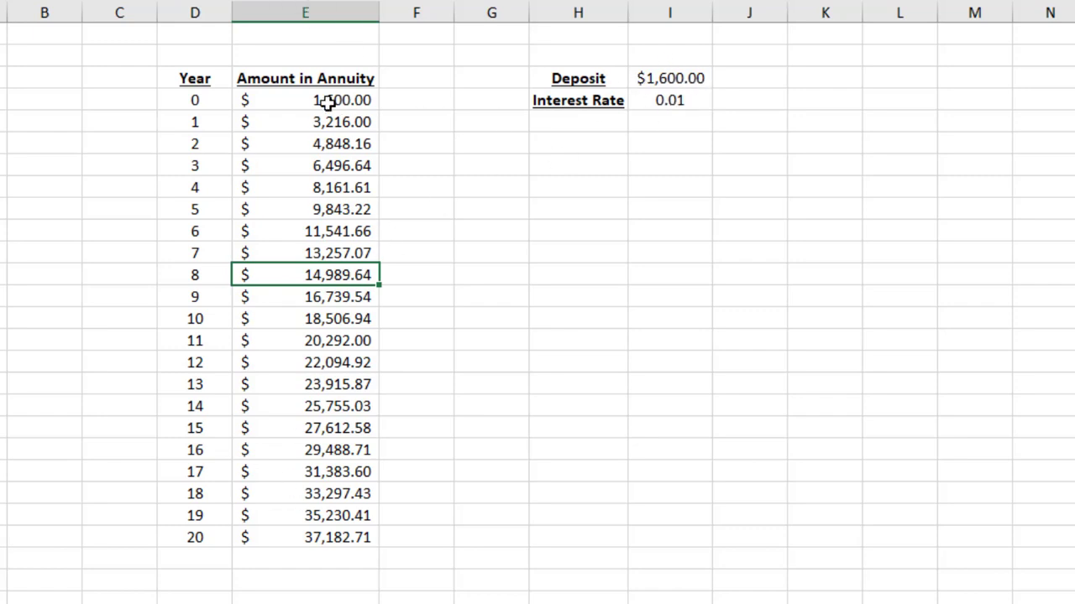
{"action": "left_click", "coordinate": [702, 99]}
{"action": "left_click", "coordinate": [676, 79]}
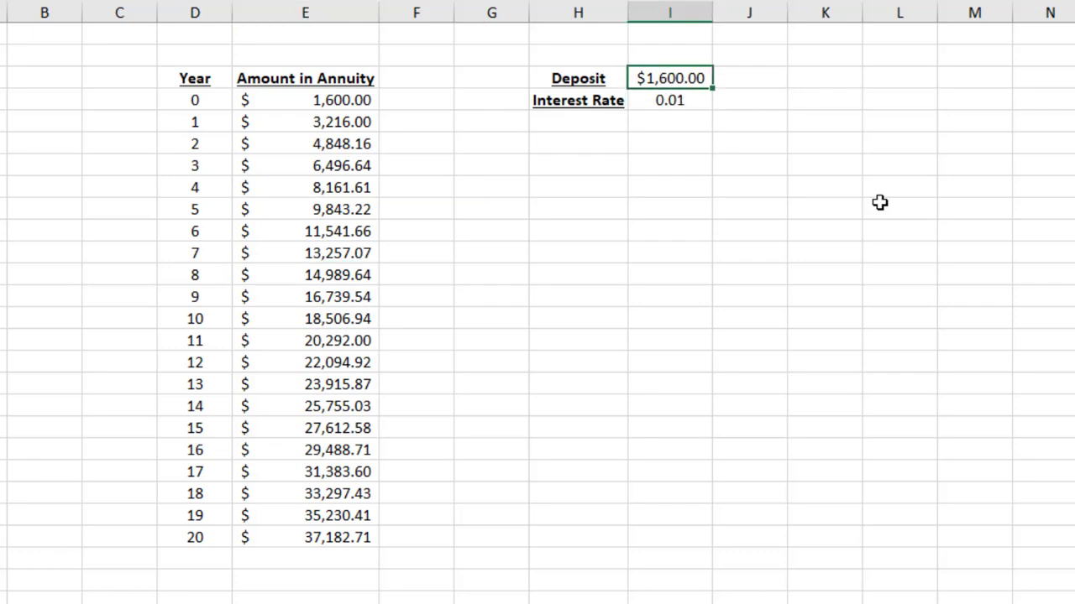
{"action": "type", "text": "1500"}
{"action": "key", "text": "Return"}
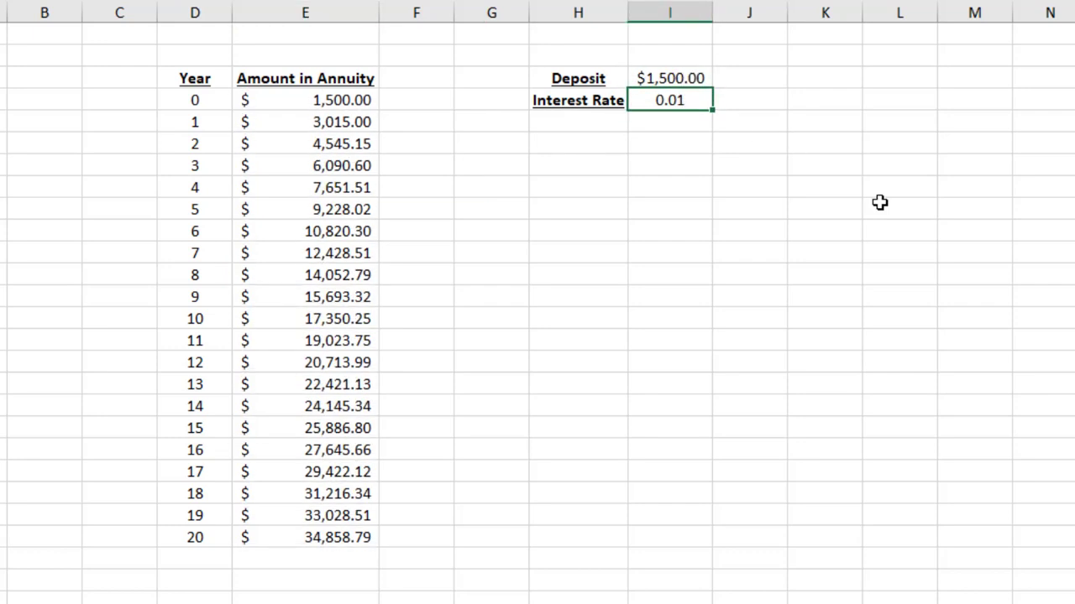
Try an interest rate of 0.02 in I4, and set the rate to 0.1.
{"action": "type", "text": "0.02"}
{"action": "key", "text": "Return"}
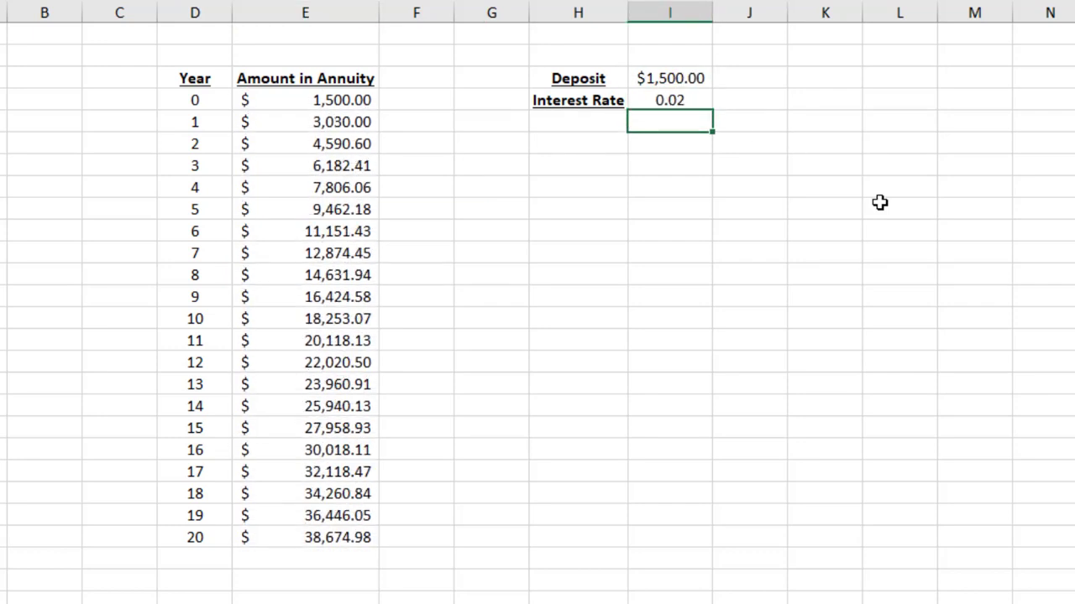
{"action": "key", "text": "Up"}
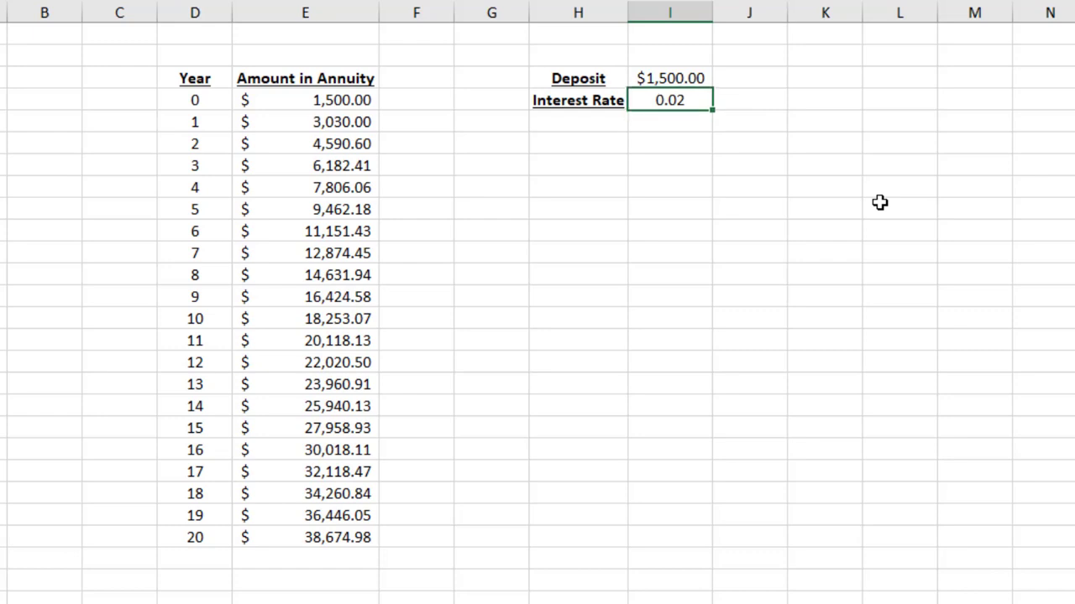
{"action": "type", "text": "0.1"}
{"action": "key", "text": "Return"}
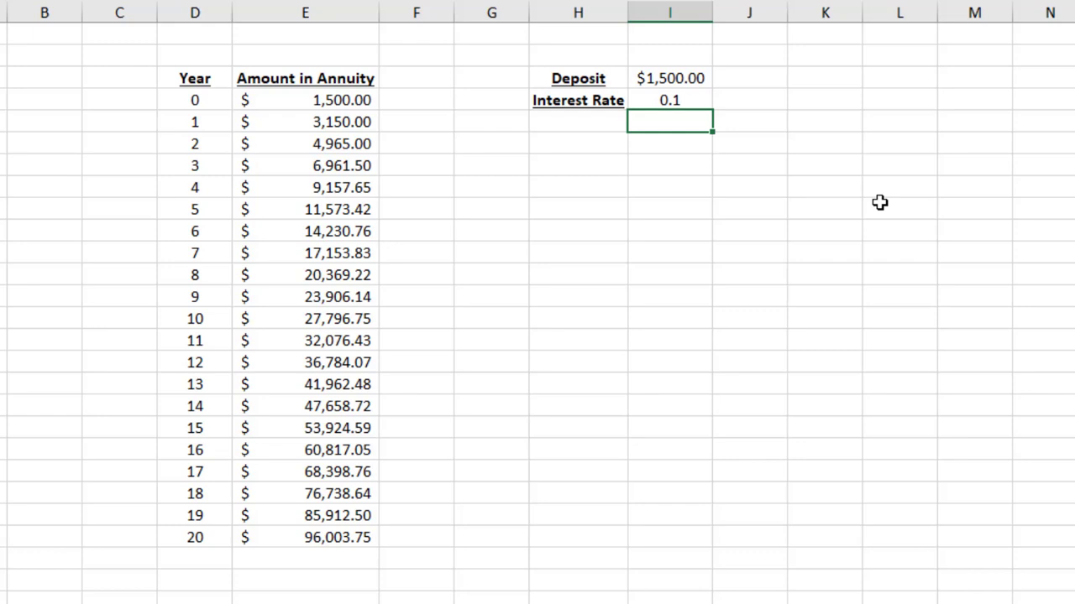
{"action": "left_click_drag", "start_coordinate": [655, 79], "coordinate": [657, 89]}
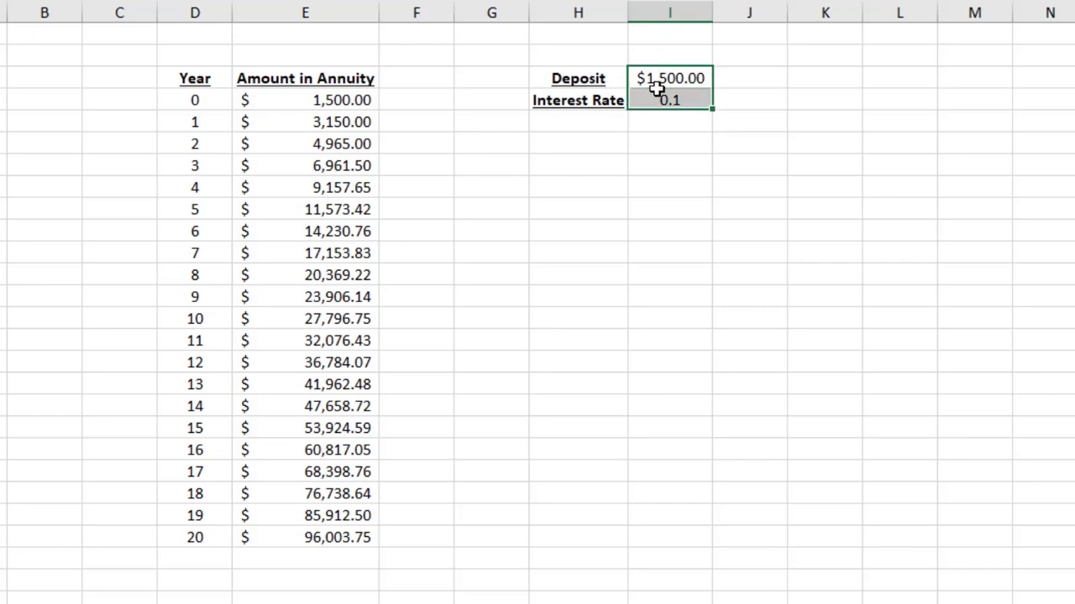